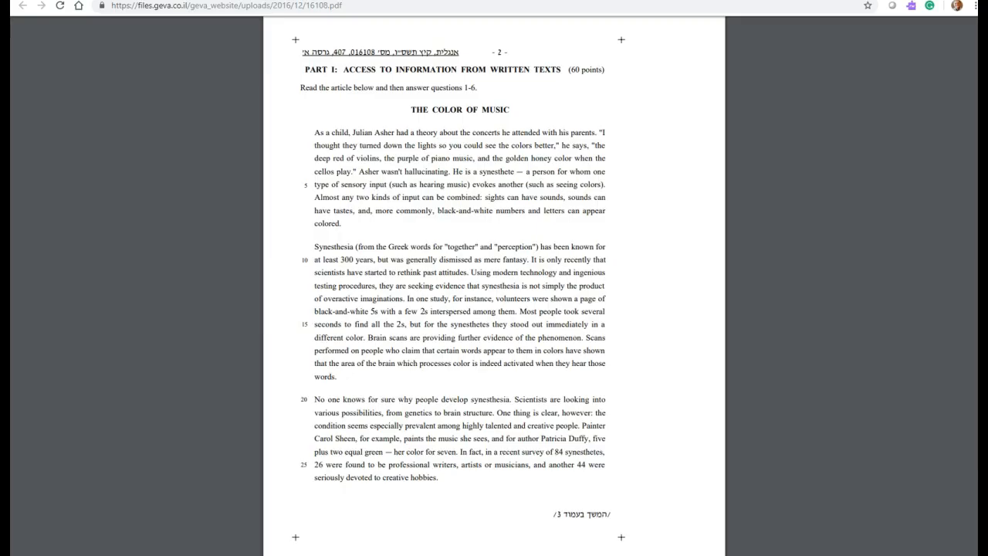
Step: Switch to the Examples: How to use Moodle course, turn editing on, and expand Section 13
scroll(79, 442, up, 10)
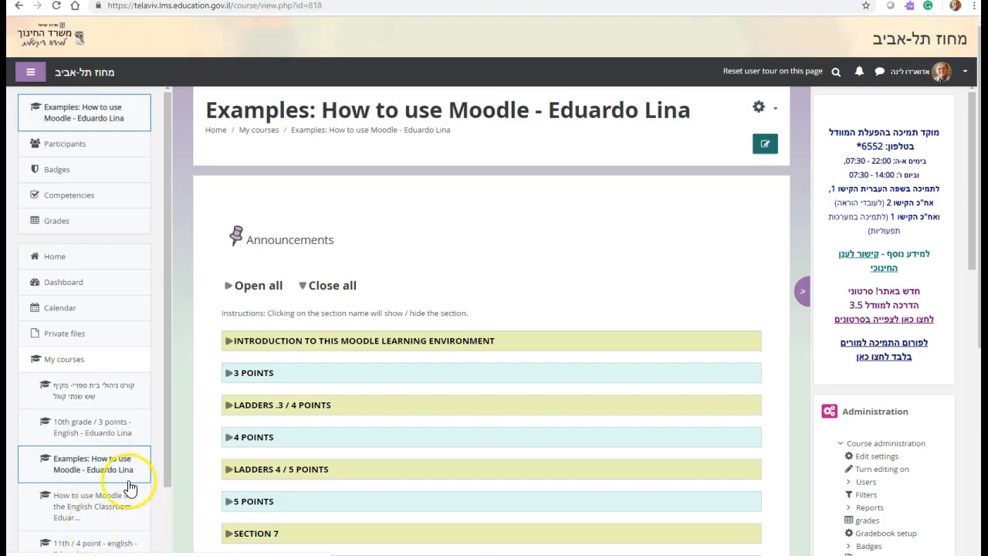
click(765, 153)
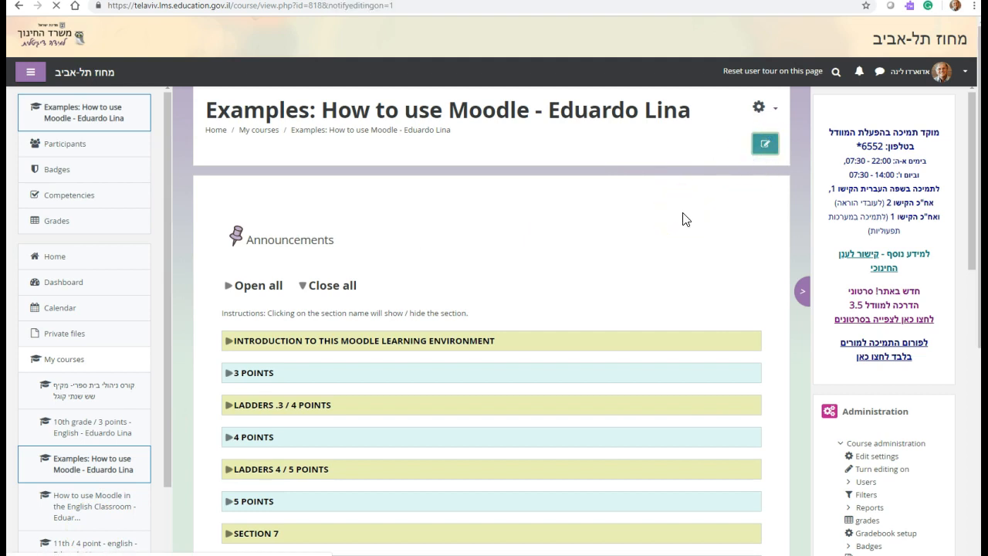
scroll(611, 366, down, 10)
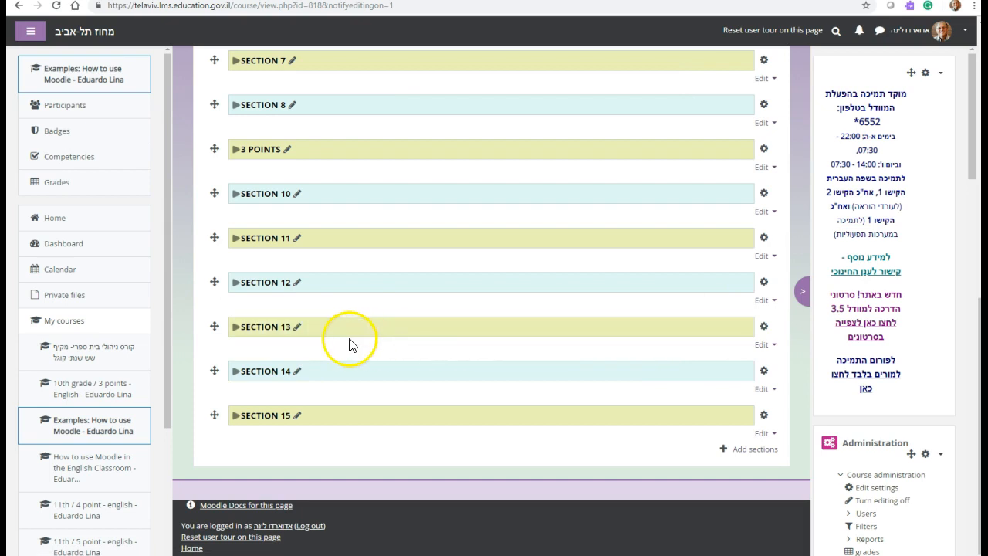
click(251, 331)
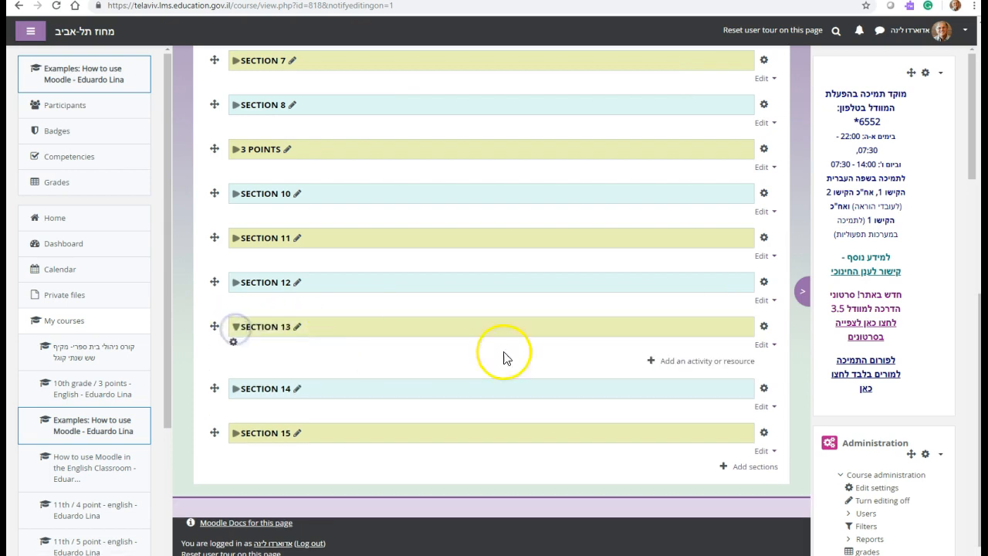
Step: Start a new URL resource in Section 13
click(689, 365)
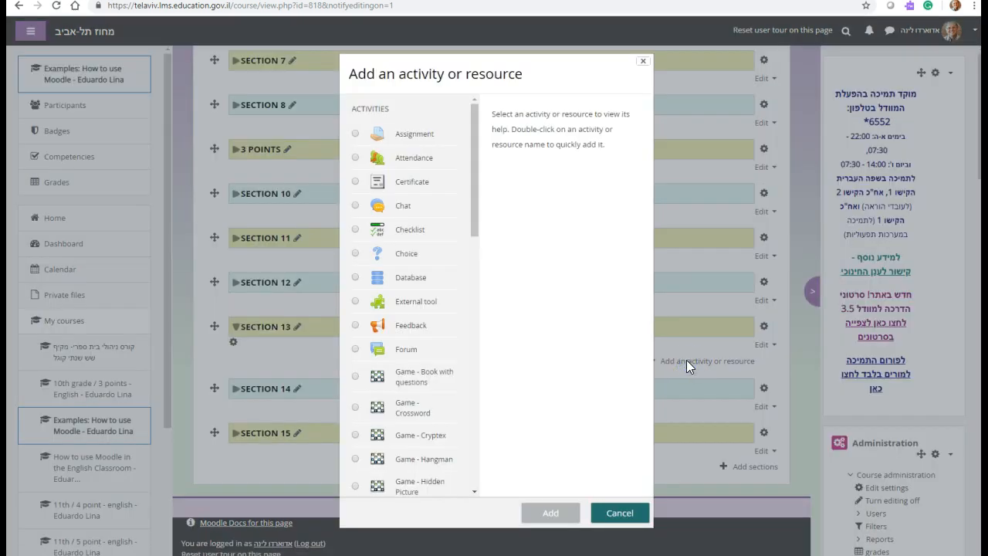
drag(478, 232, 491, 478)
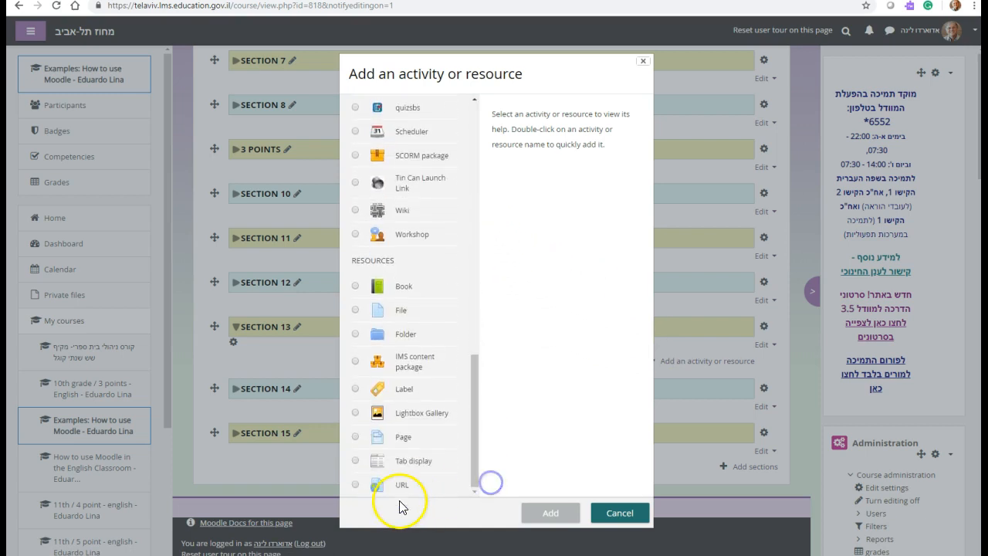
click(355, 486)
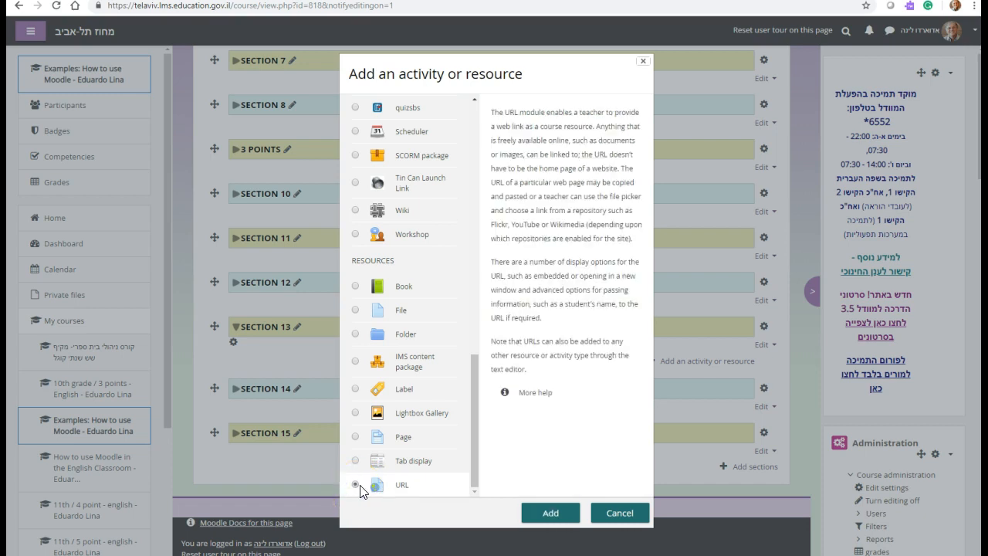
click(534, 519)
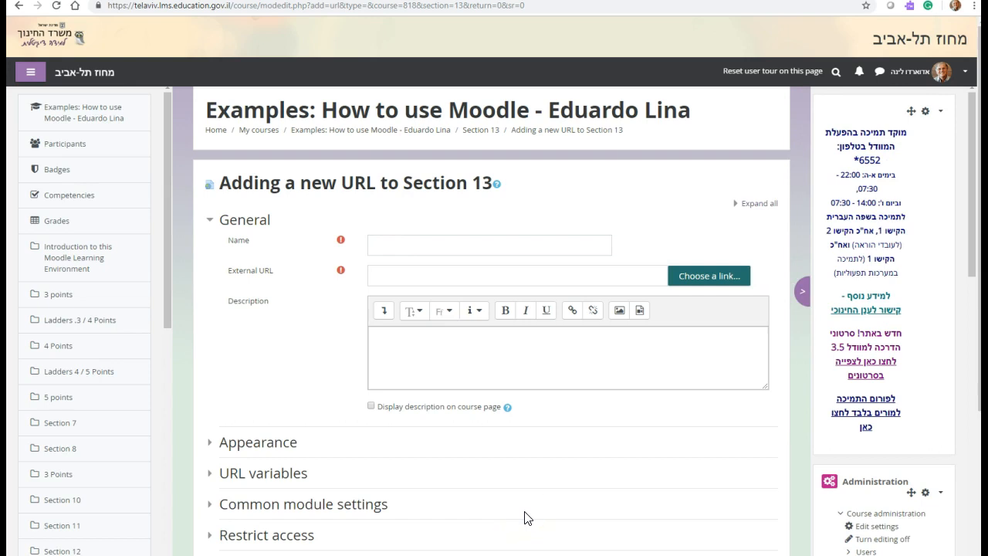
Step: Name the URL resource The Color of Music Module G
click(409, 245)
text(T)
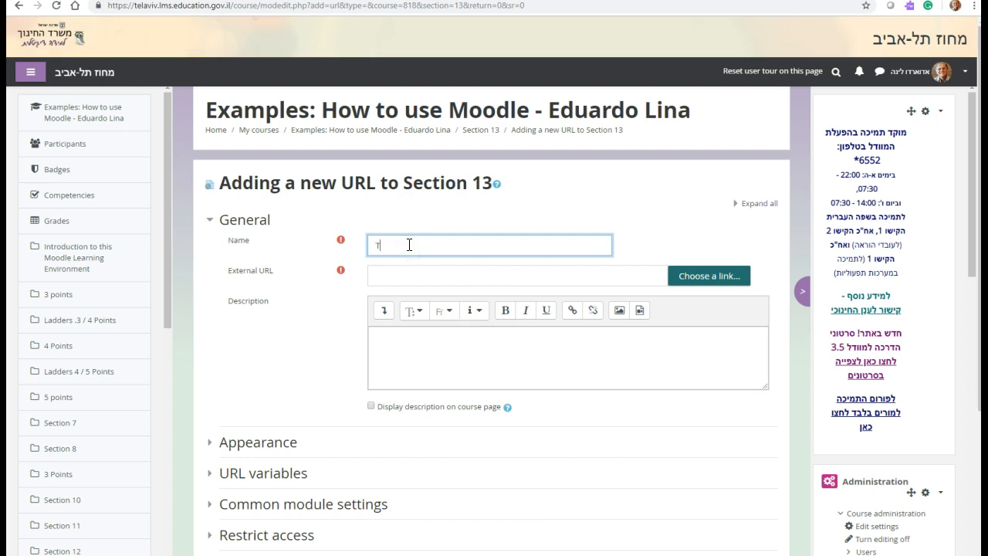
text(he Color of Music Module G)
Step: Copy the web address of the 16108.pdf exam document and paste it as the resource's external URL
click(412, 0)
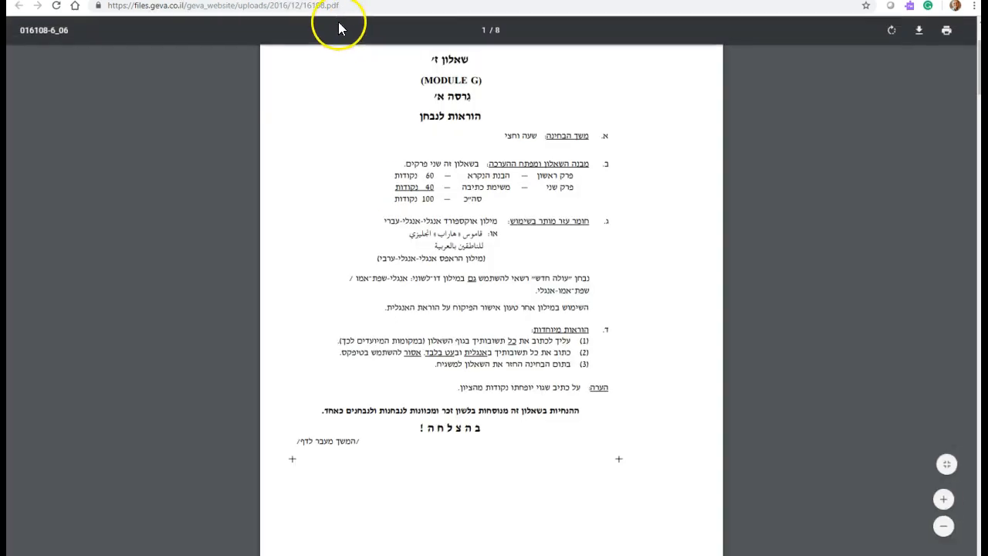
click(309, 7)
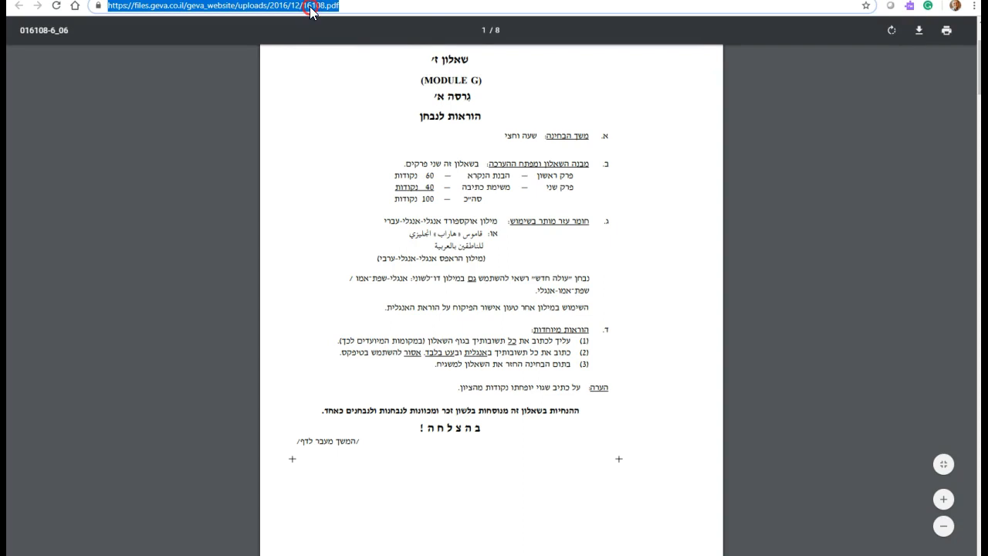
right_click(310, 7)
click(331, 68)
click(339, 0)
right_click(395, 278)
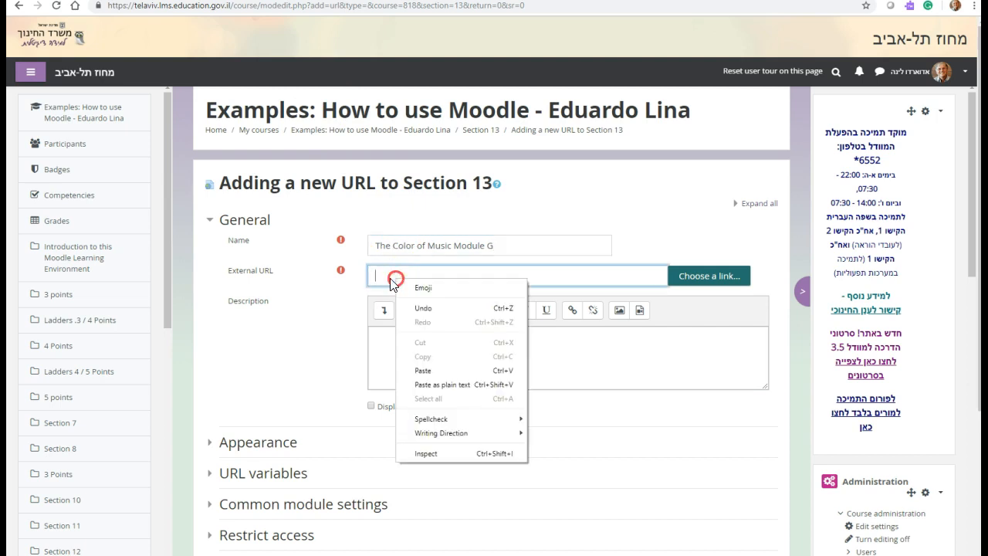
click(421, 371)
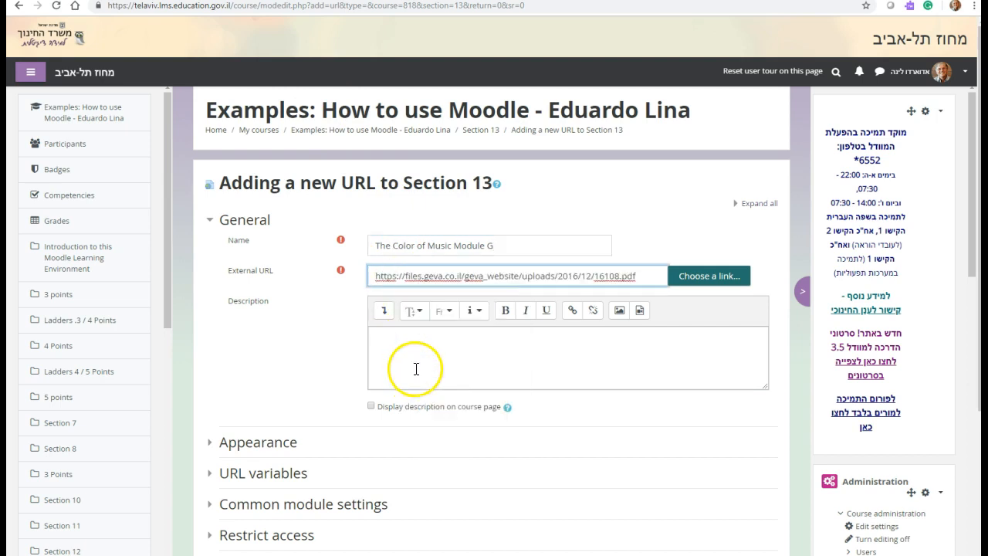
Step: Set the resource's Display option under Appearance to In pop-up
click(261, 441)
click(400, 467)
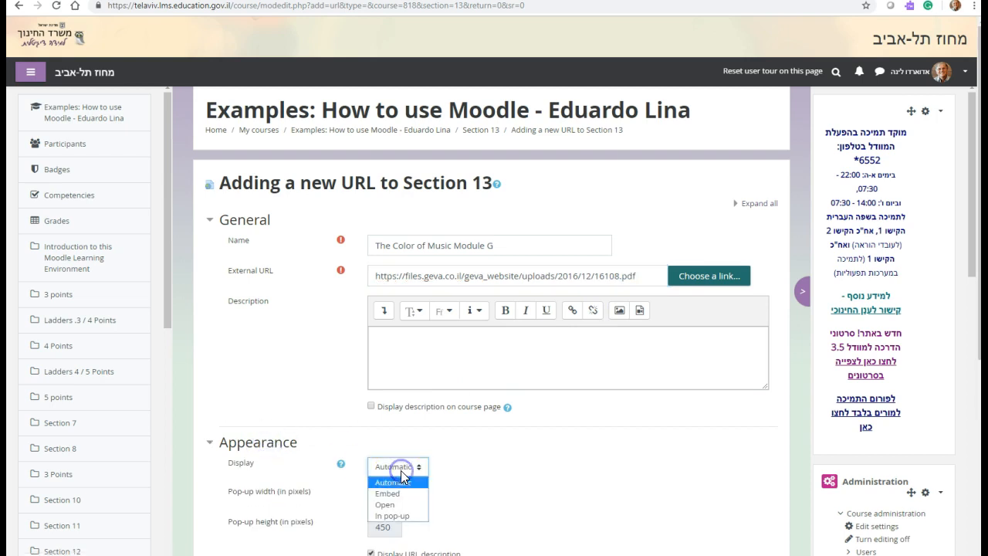
click(400, 516)
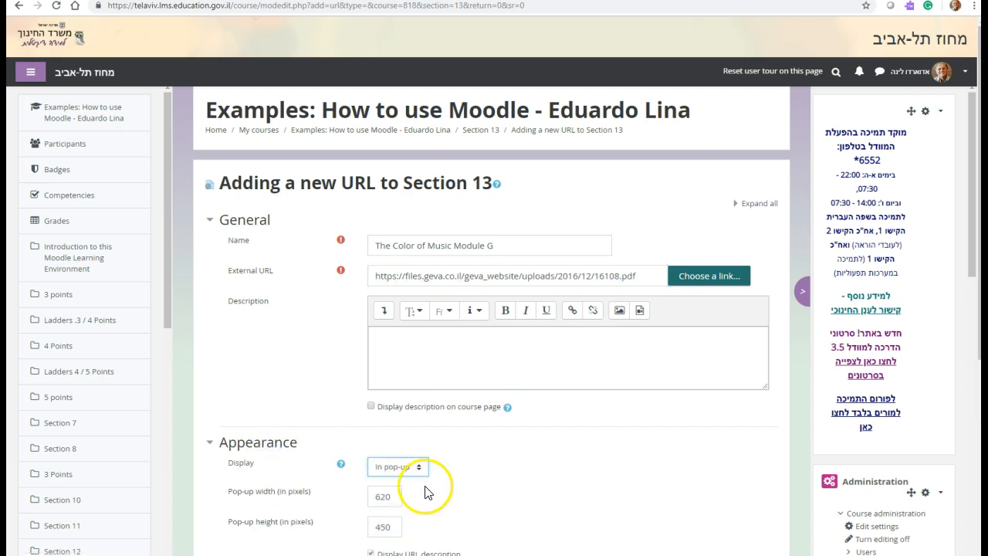
scroll(430, 483, down, 2)
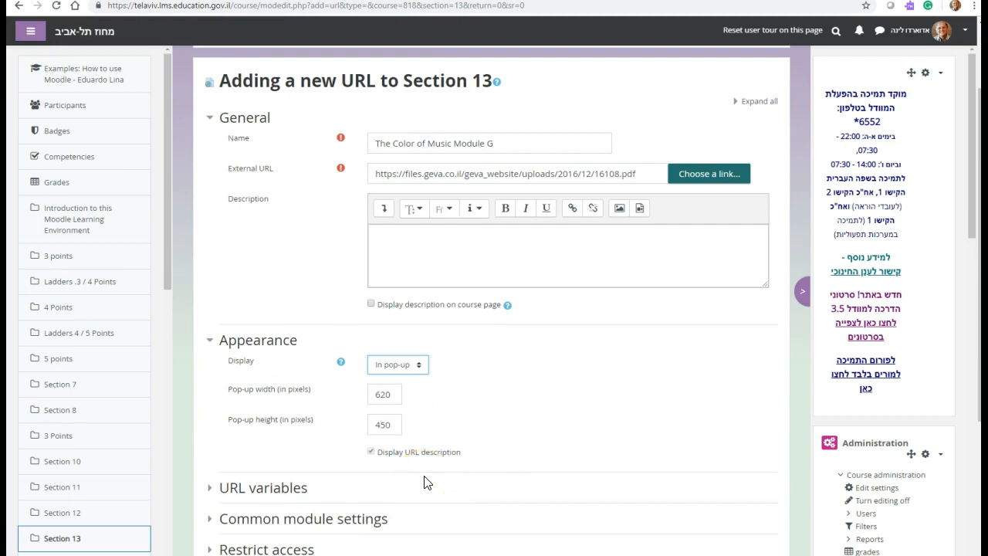
scroll(424, 483, down, 2)
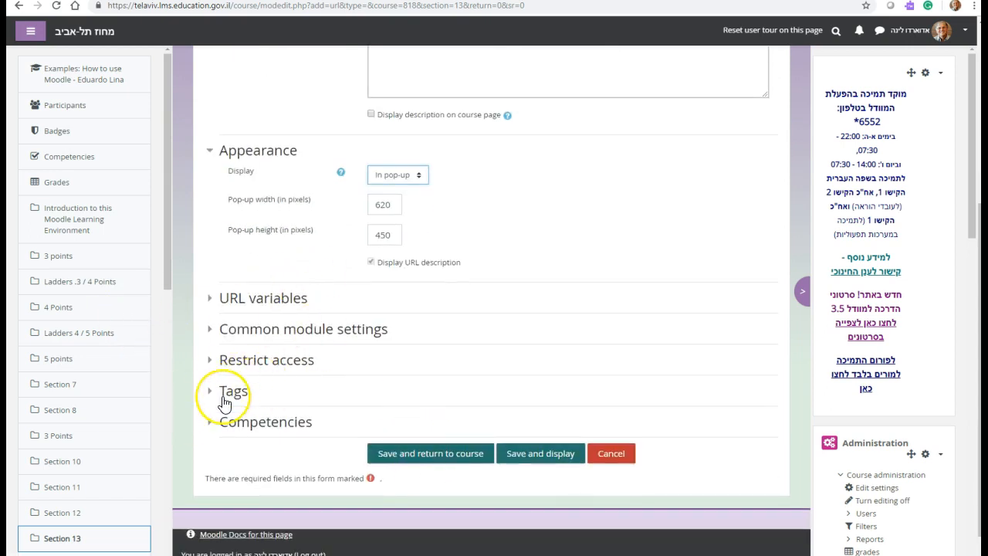
scroll(222, 403, up, 1)
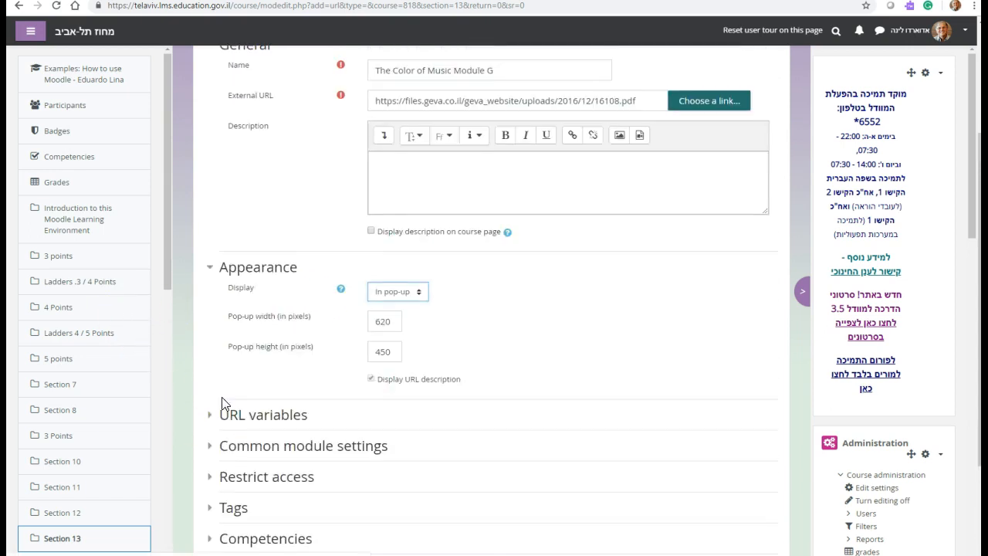
Step: Add the description "Read the following text, please." and enable displaying it on the course page
click(399, 163)
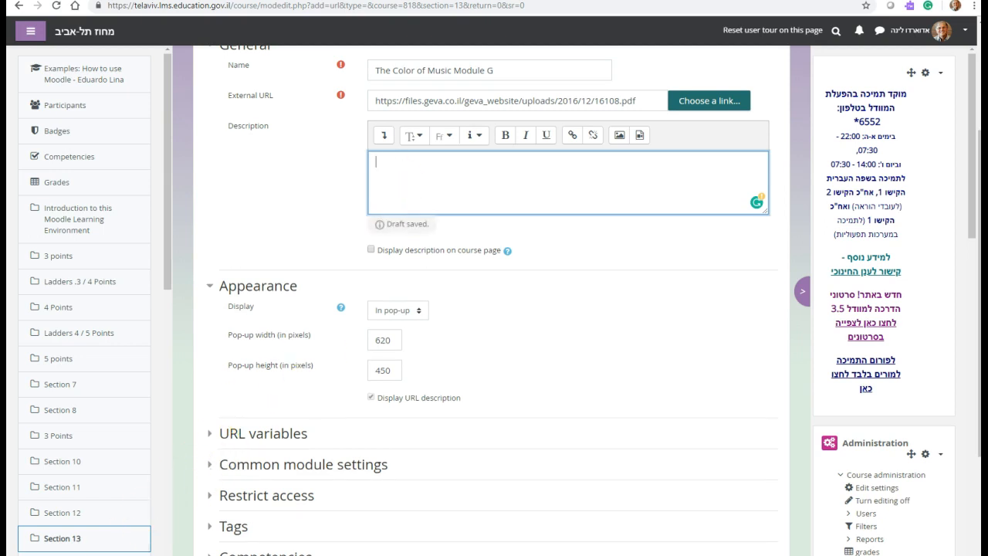
key(ctrl+v)
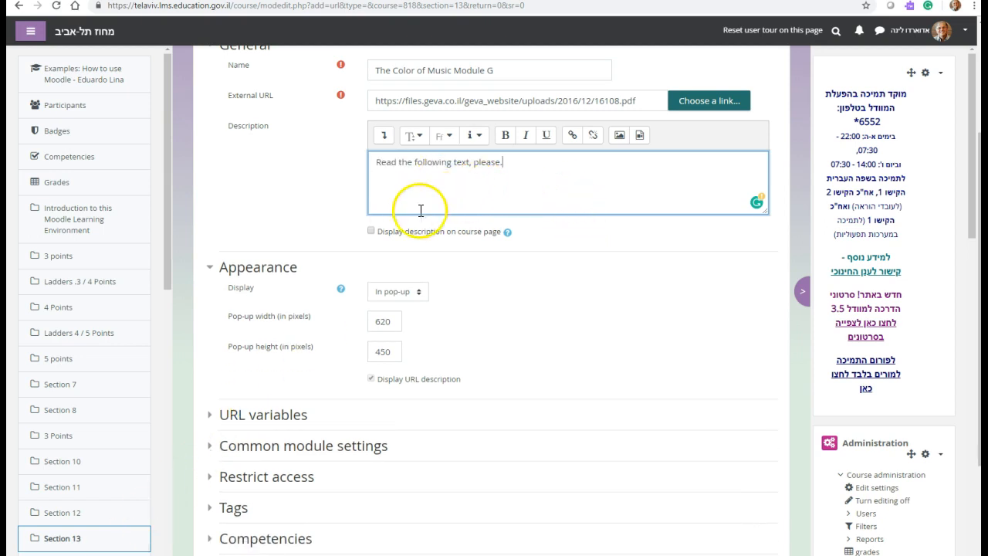
click(371, 233)
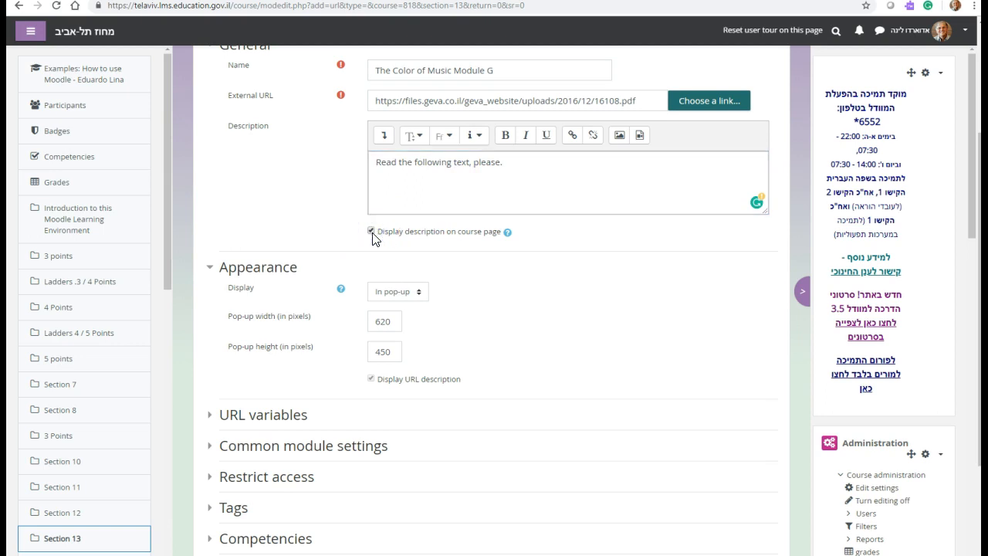
Step: Save the resource, return to the course, and open The Color of Music Module G link to check it
scroll(353, 349, down, 2)
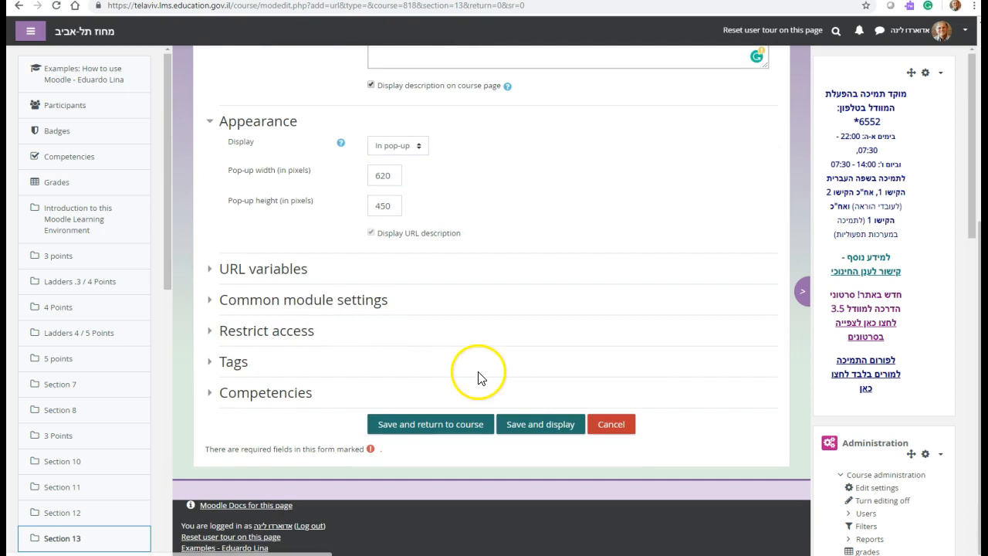
click(456, 435)
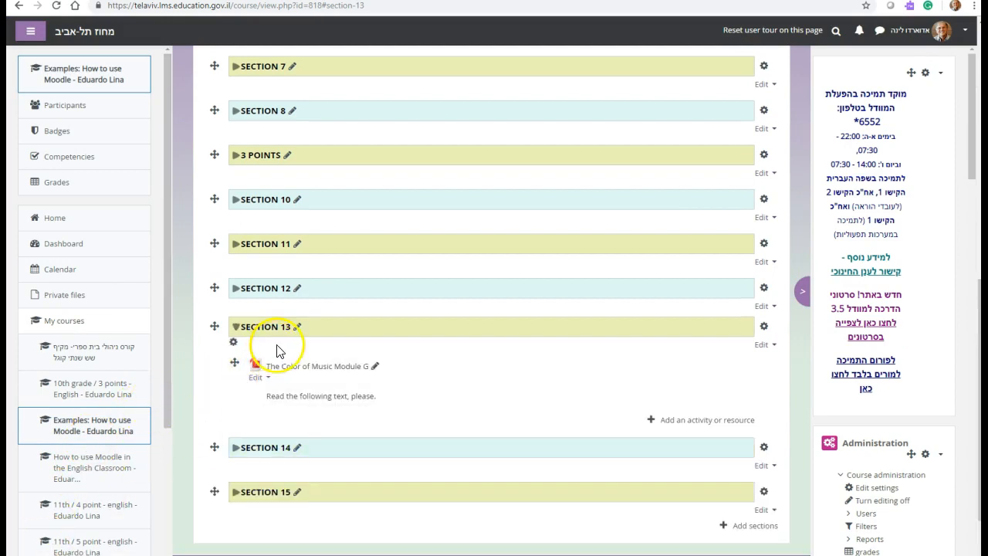
click(332, 367)
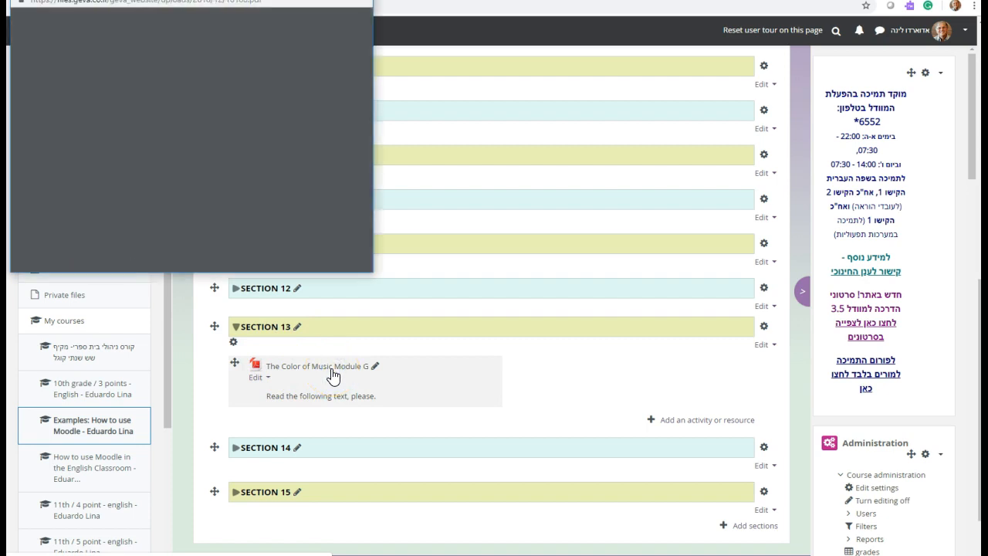
scroll(151, 135, down, 10)
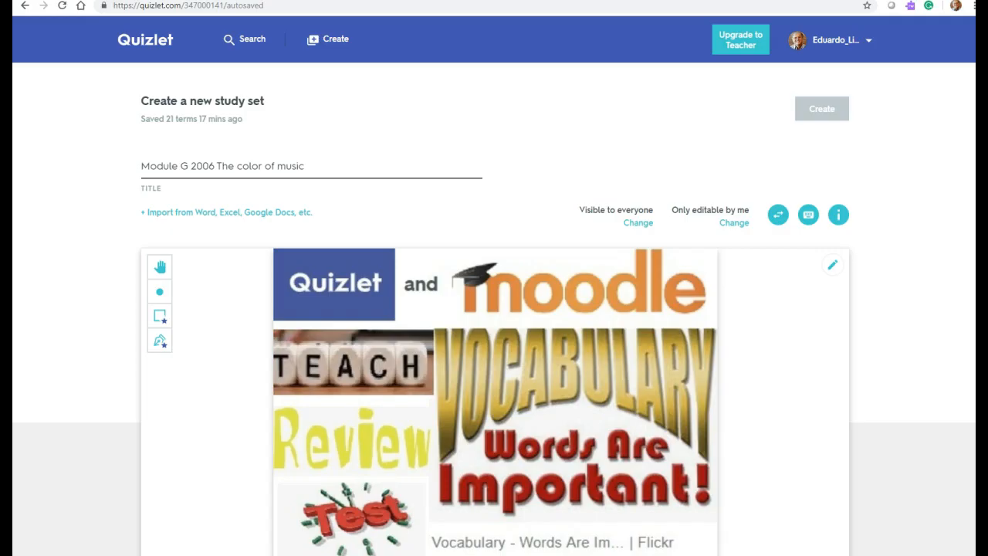
Step: In Quizlet, review the terms of the study set Module G 2006 The color of music and copy its share link
scroll(72, 448, down, 2)
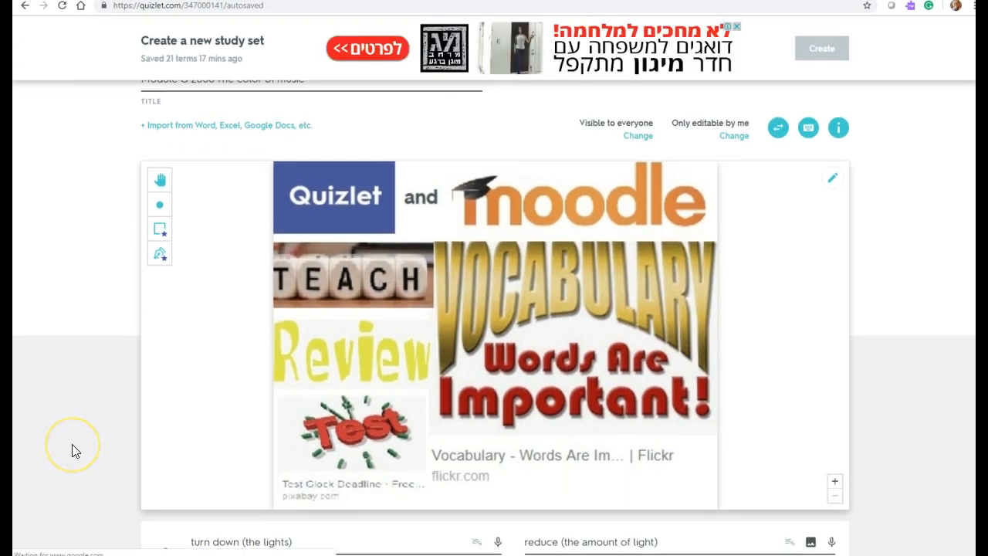
scroll(72, 445, down, 1)
scroll(72, 445, down, 1)
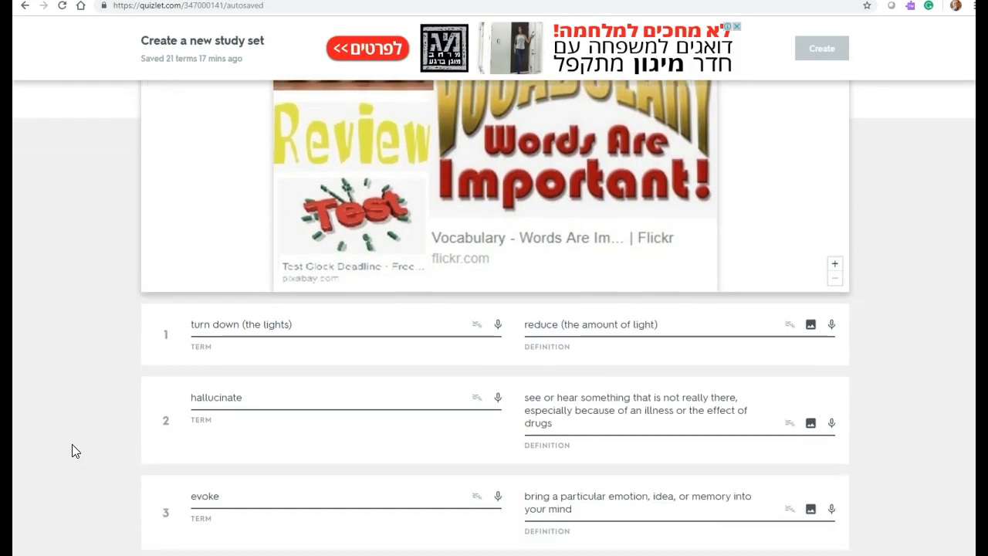
scroll(71, 451, down, 4)
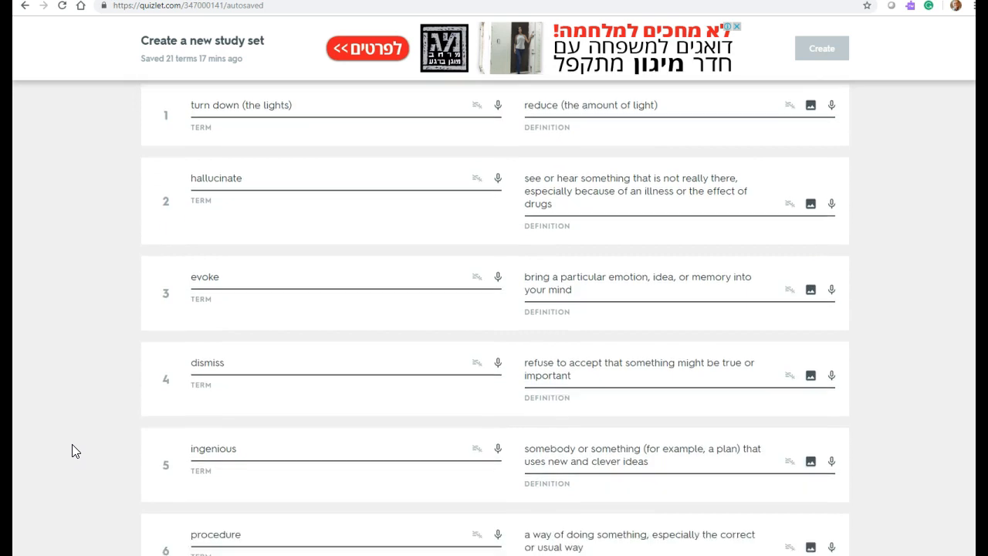
scroll(72, 451, down, 2)
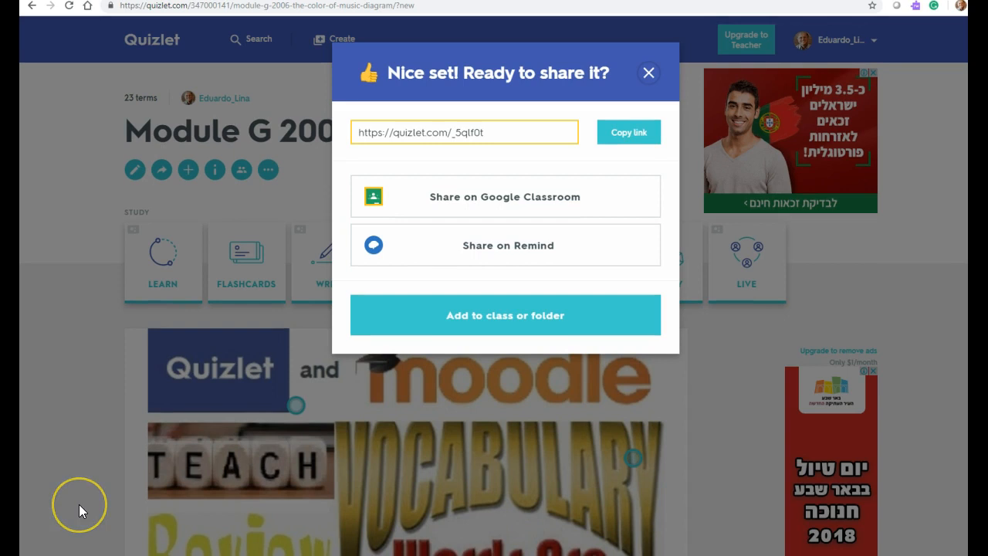
click(625, 139)
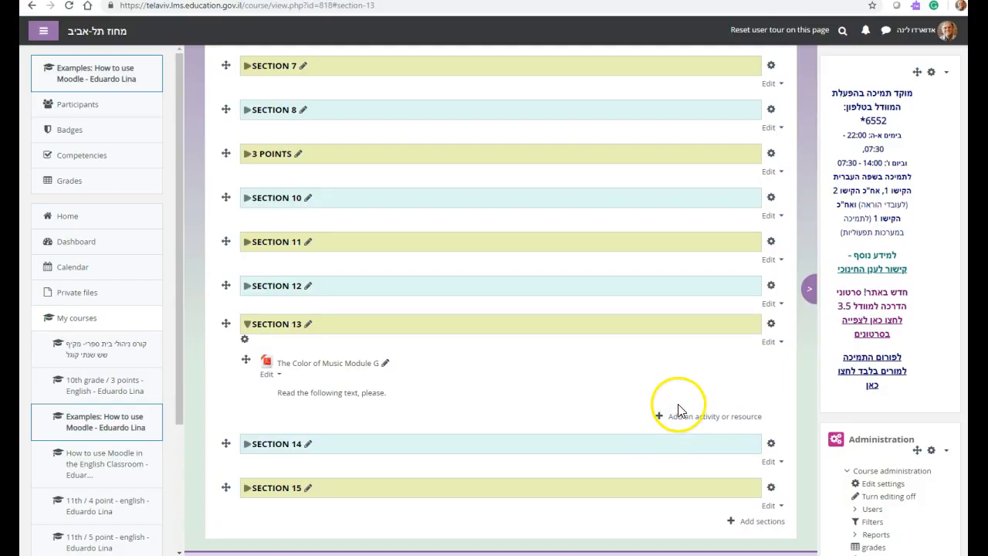
Step: Back in the Moodle course, start another URL resource in Section 13
click(678, 418)
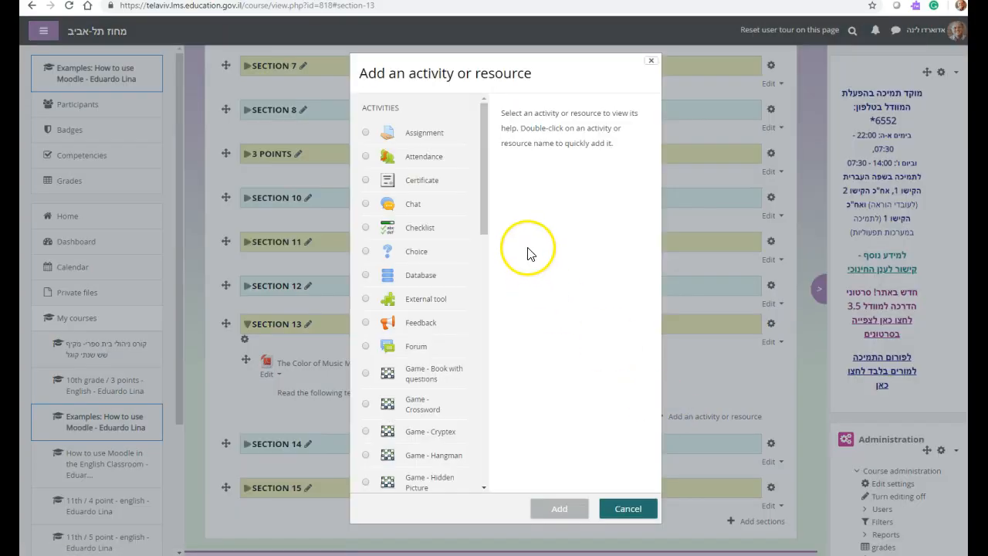
drag(483, 212, 497, 470)
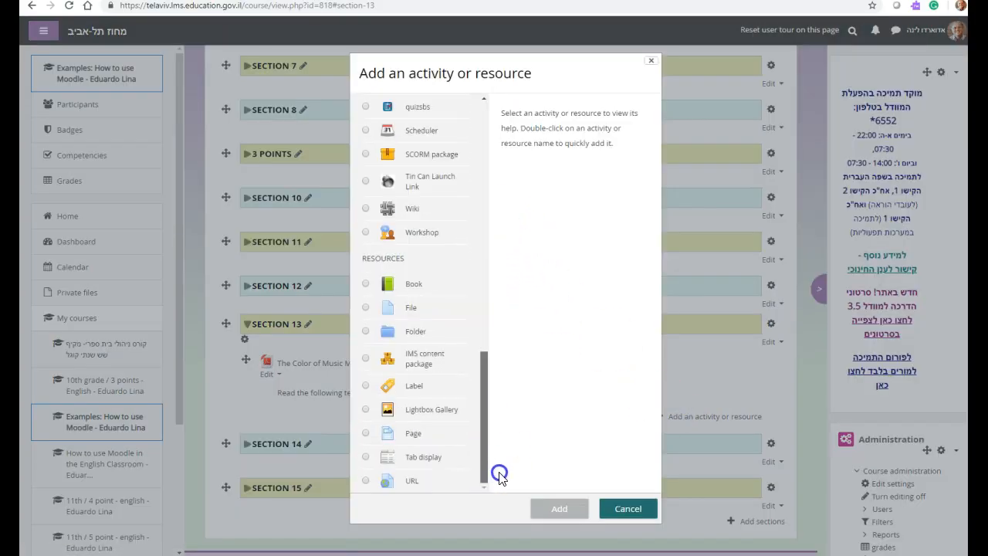
click(367, 482)
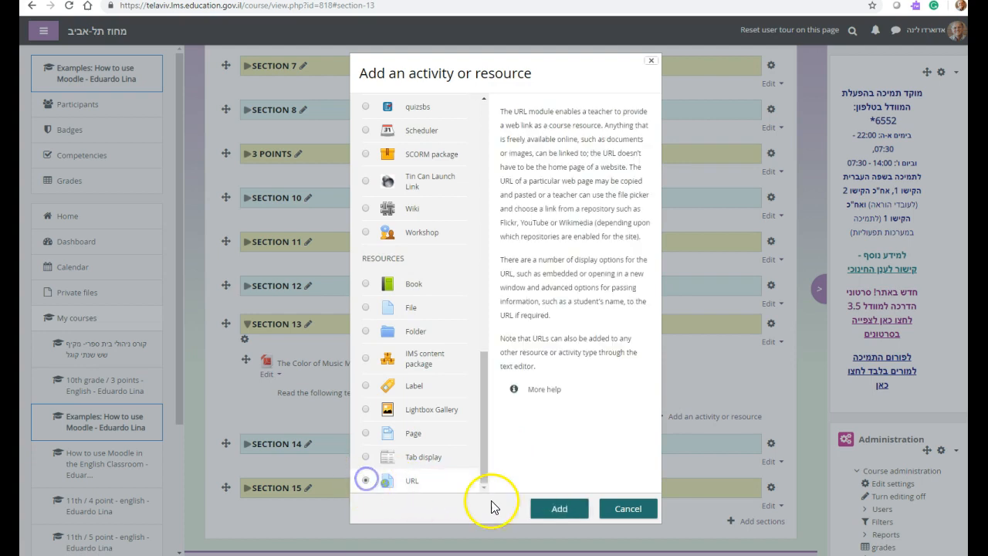
click(541, 508)
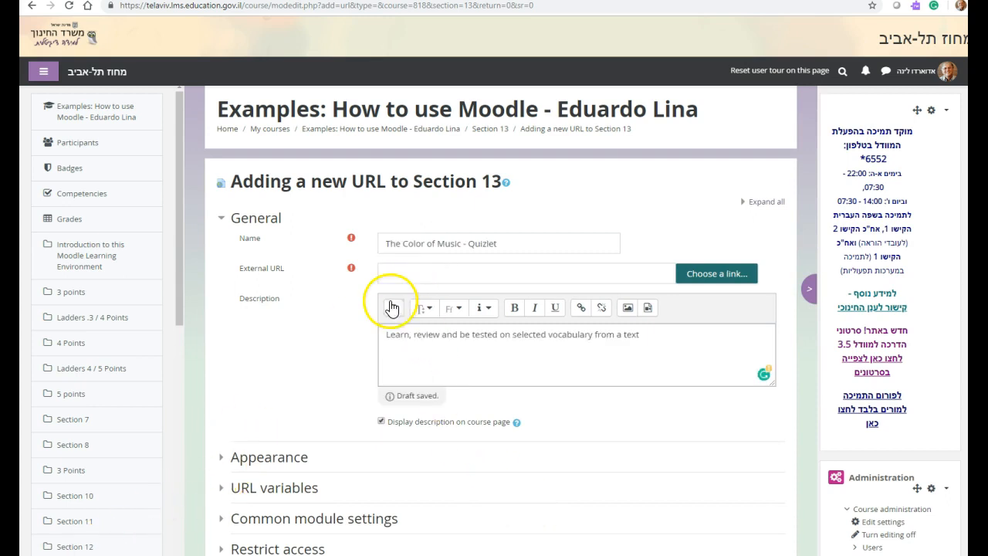
Step: Paste the copied Quizlet set link as the external URL of The Color of Music - Quizlet
click(404, 274)
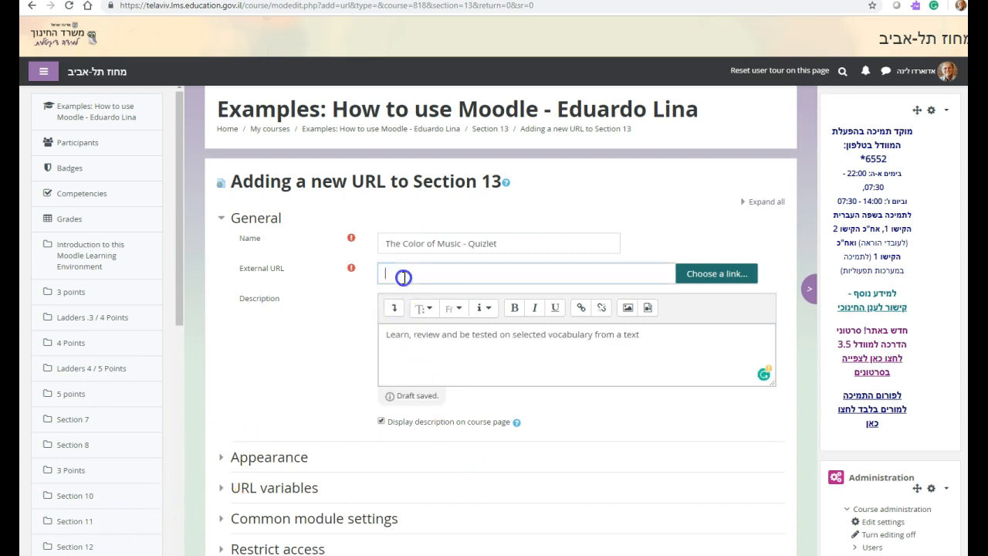
right_click(403, 277)
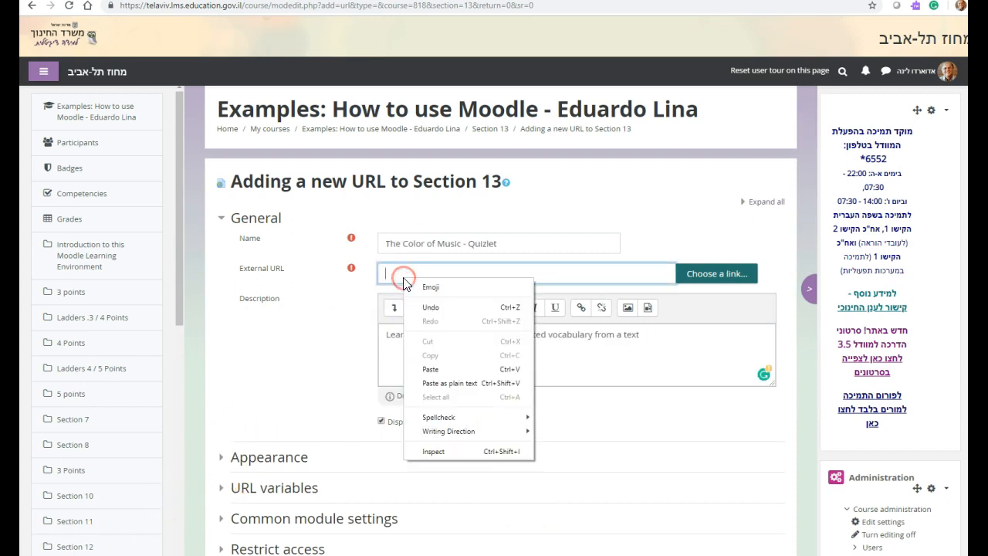
click(431, 369)
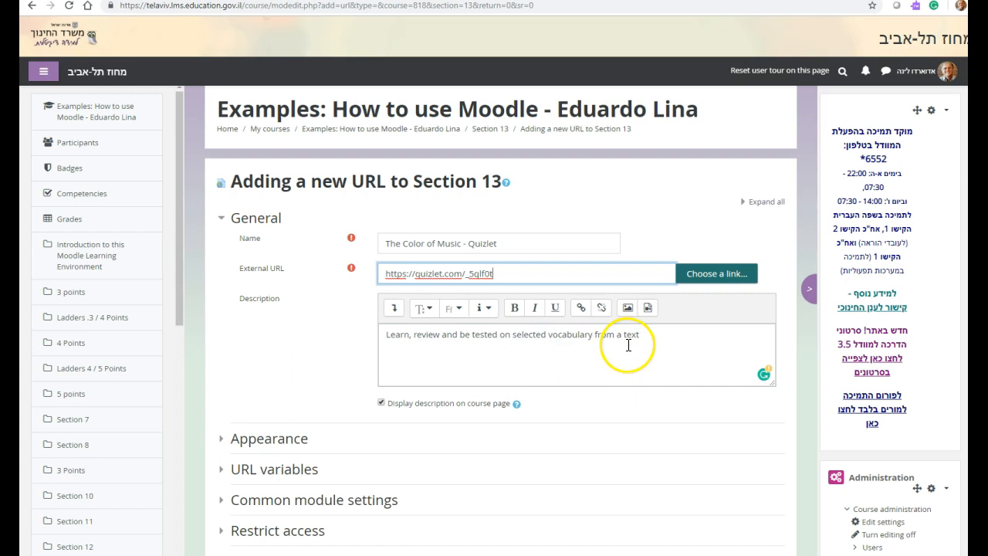
Step: Set the resource's display option to In pop-up, then save it and return to the course
click(238, 439)
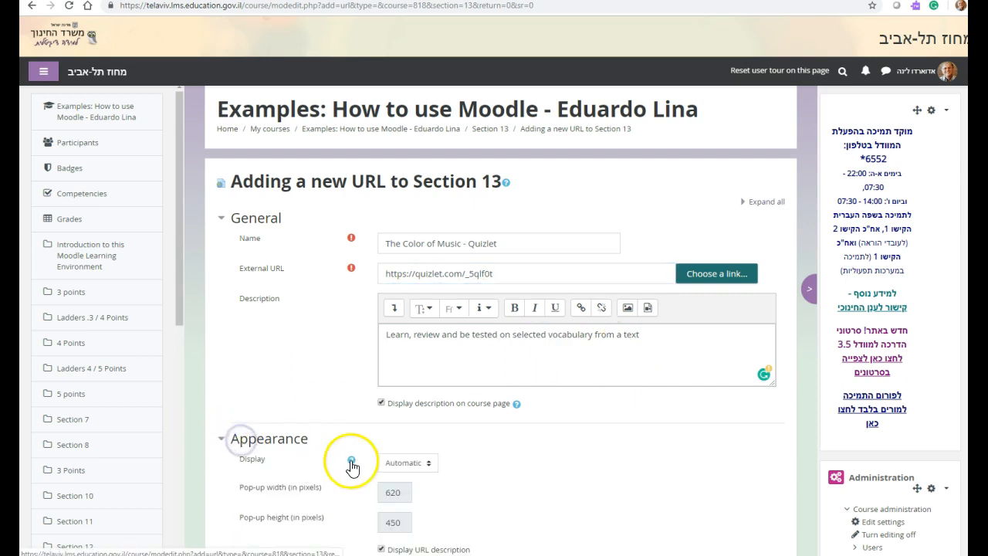
click(410, 464)
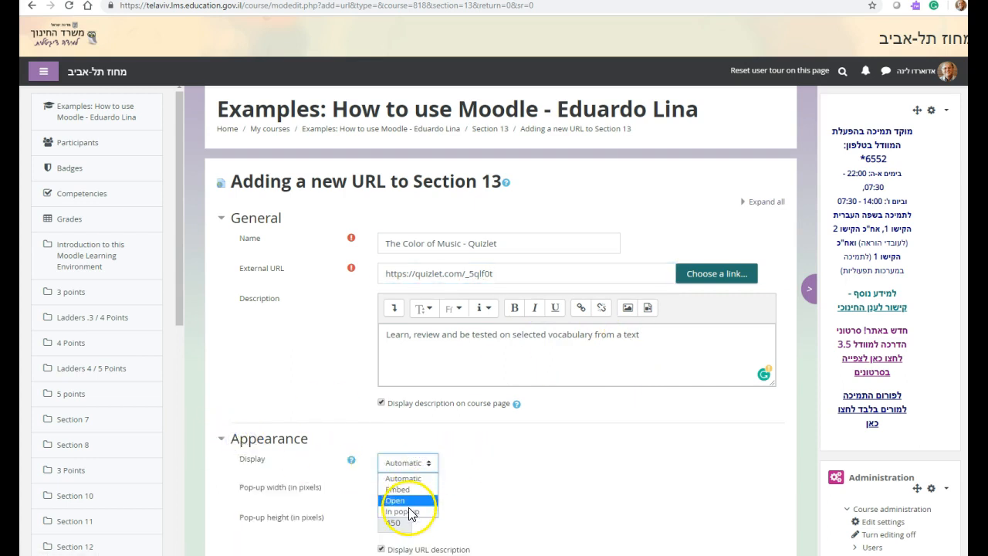
click(410, 512)
scroll(416, 502, down, 3)
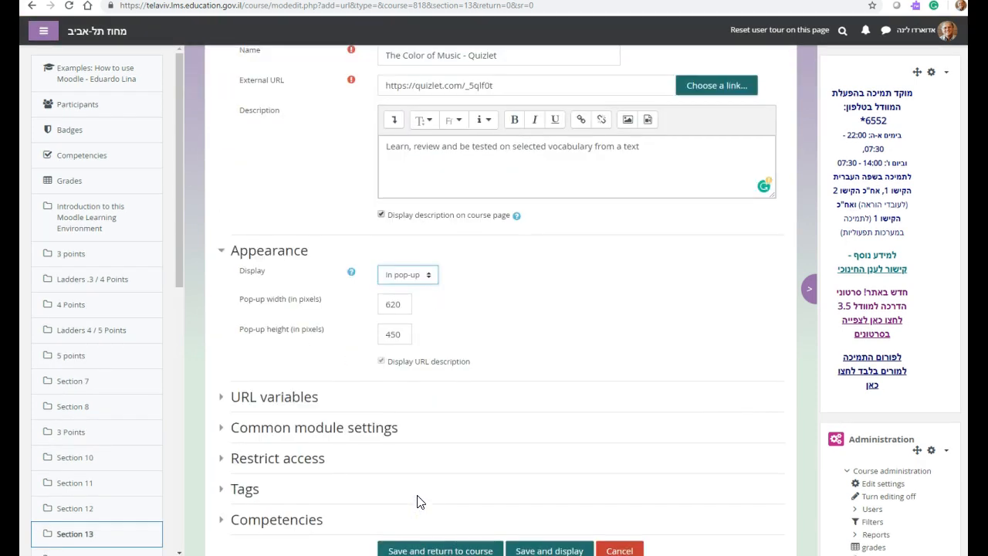
scroll(417, 502, down, 2)
click(451, 423)
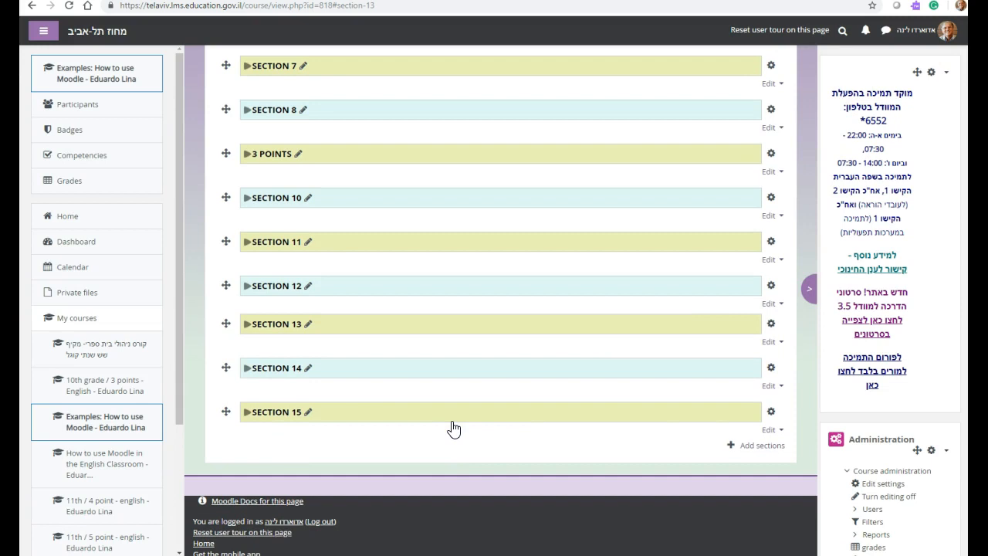
Step: In Section 13, move The Color of Music - Quizlet above The Color of Music Module G and hide the Module G resource from students
click(247, 325)
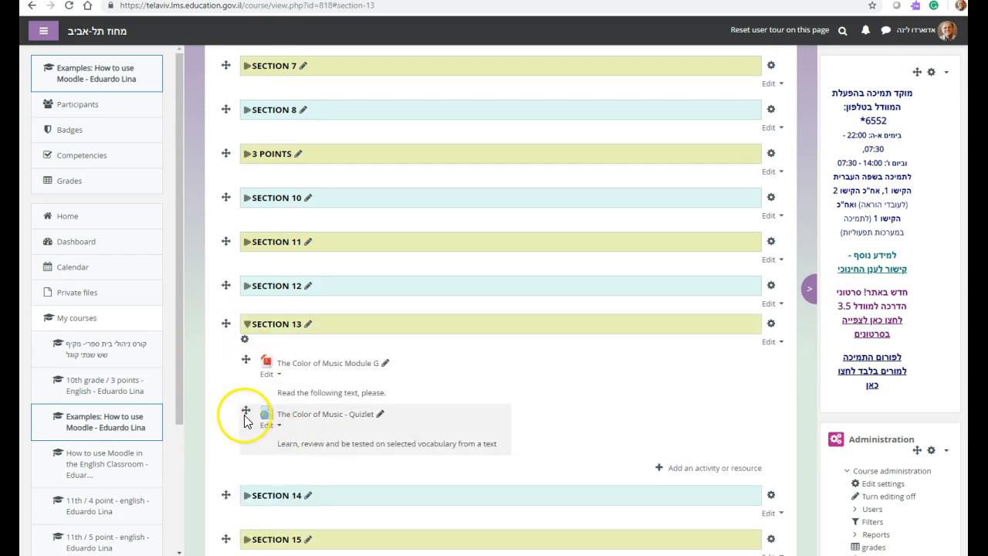
drag(245, 411, 246, 367)
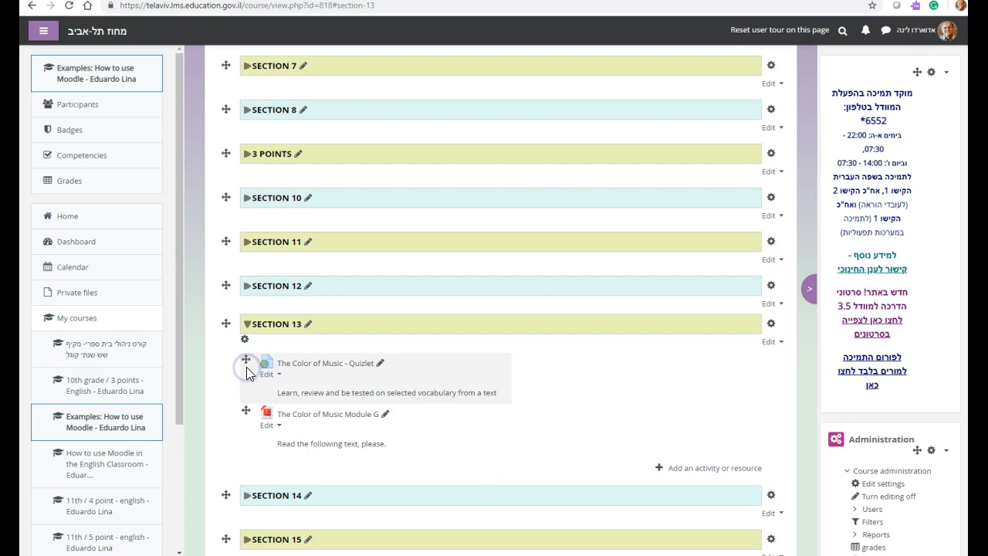
click(271, 426)
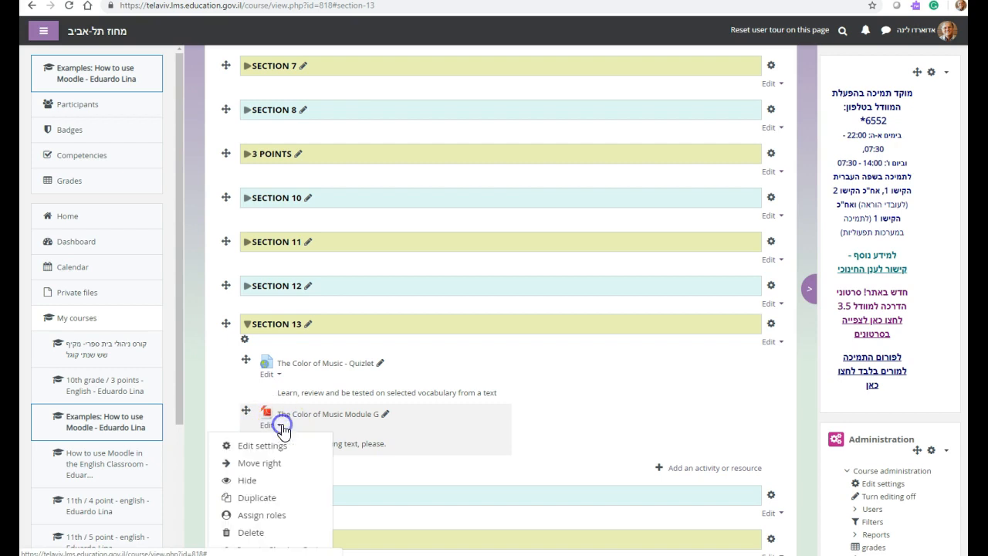
click(251, 481)
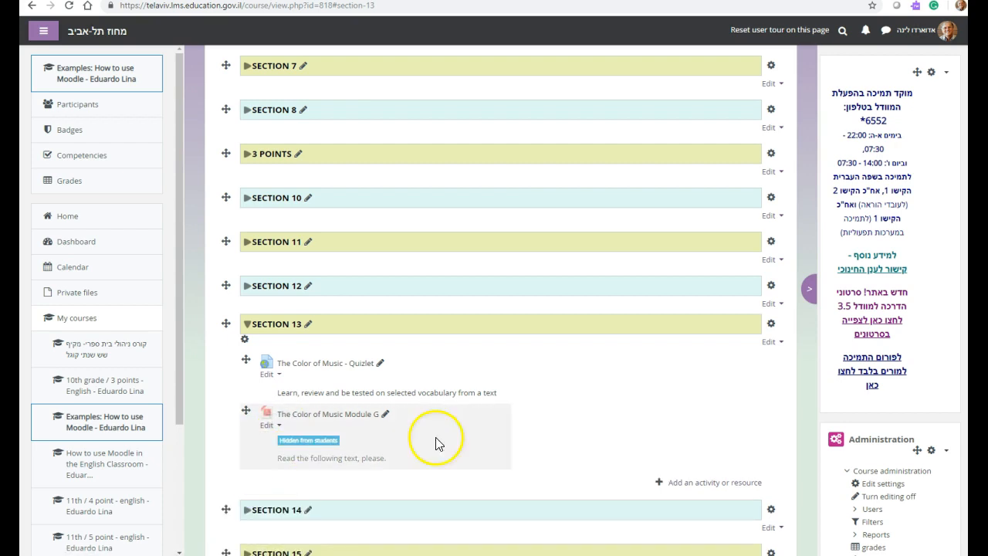
Step: Switch to the Student role and check which resources Section 13 shows to students
scroll(503, 426, up, 2)
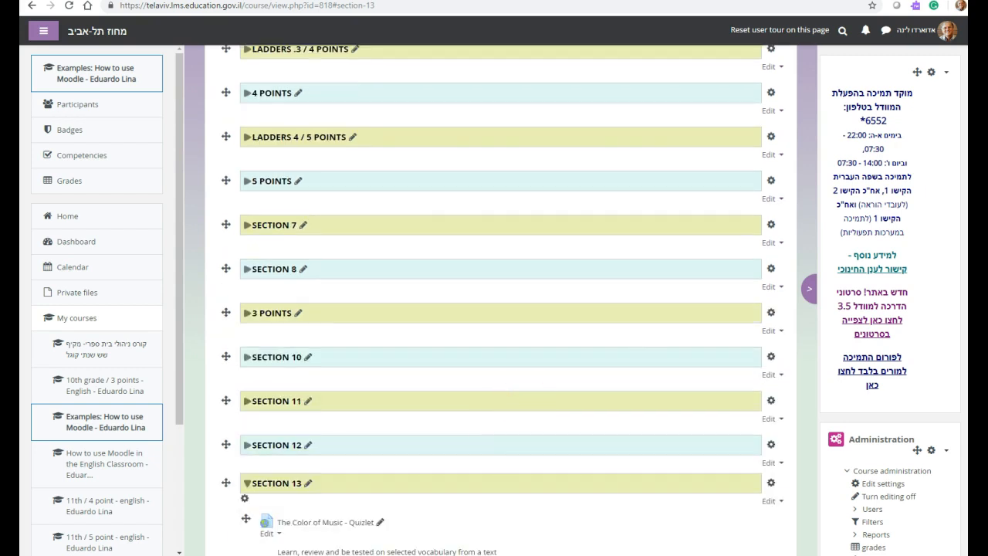
click(926, 37)
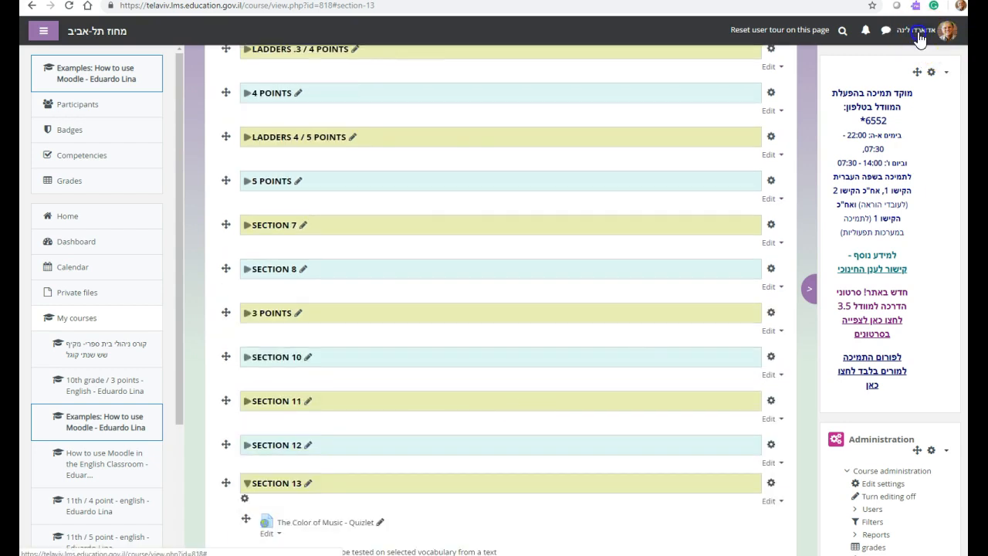
click(898, 181)
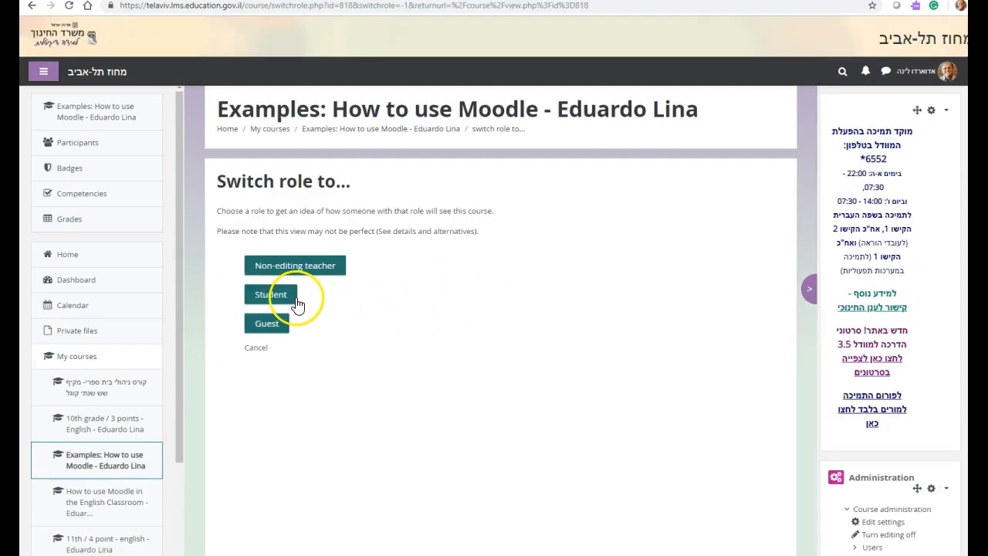
click(294, 300)
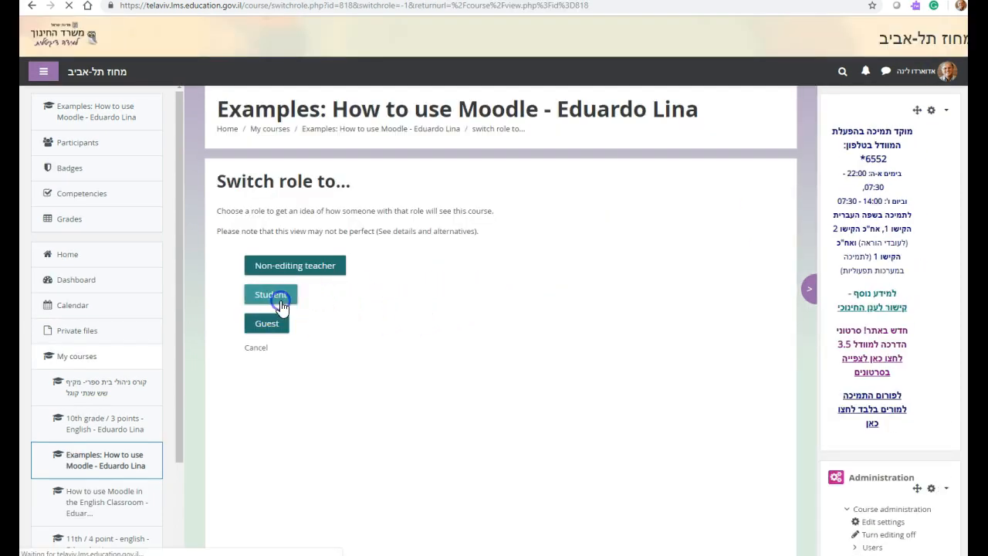
scroll(374, 374, down, 3)
scroll(374, 373, down, 2)
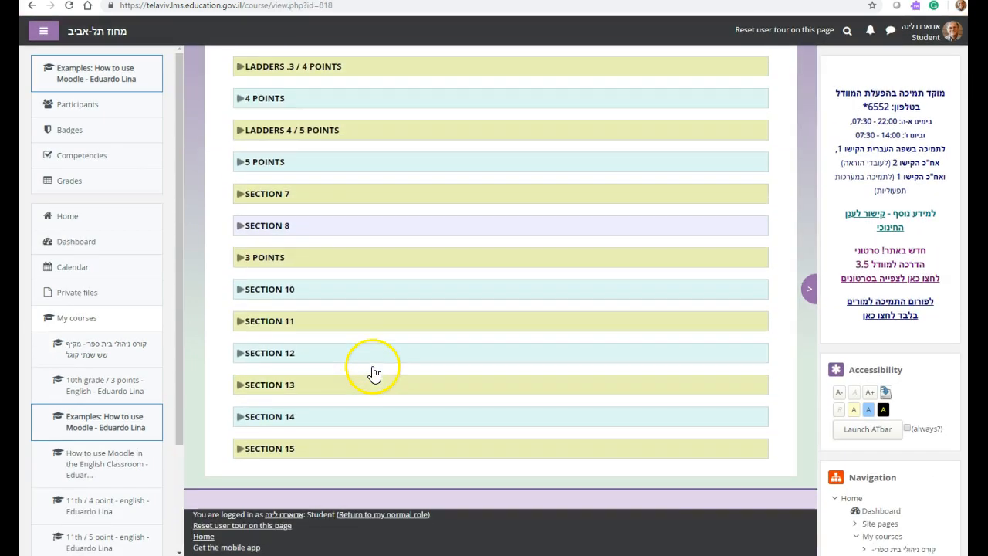
click(237, 383)
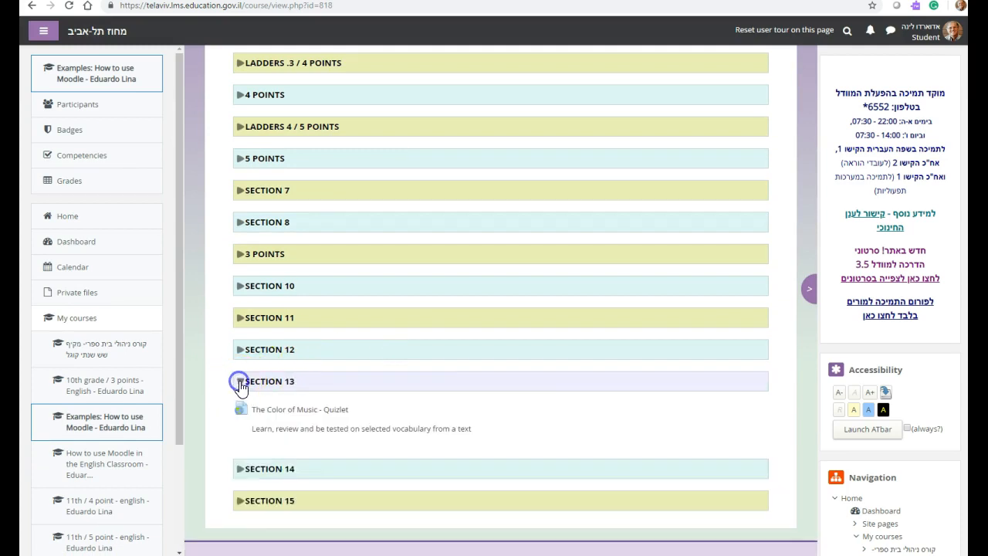
scroll(243, 378, down, 1)
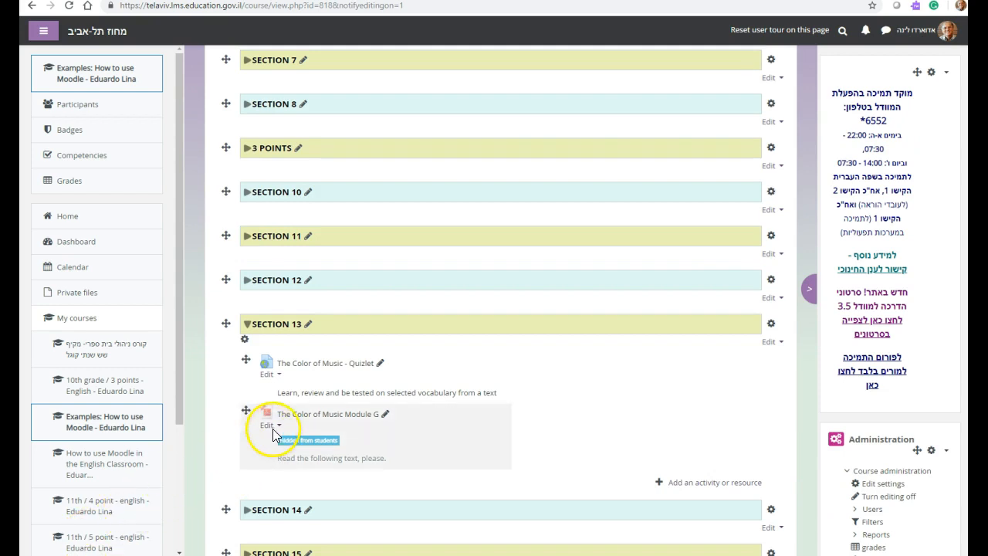
Step: In the teacher's editing view, make The Color of Music Module G visible to students again
click(280, 433)
click(249, 483)
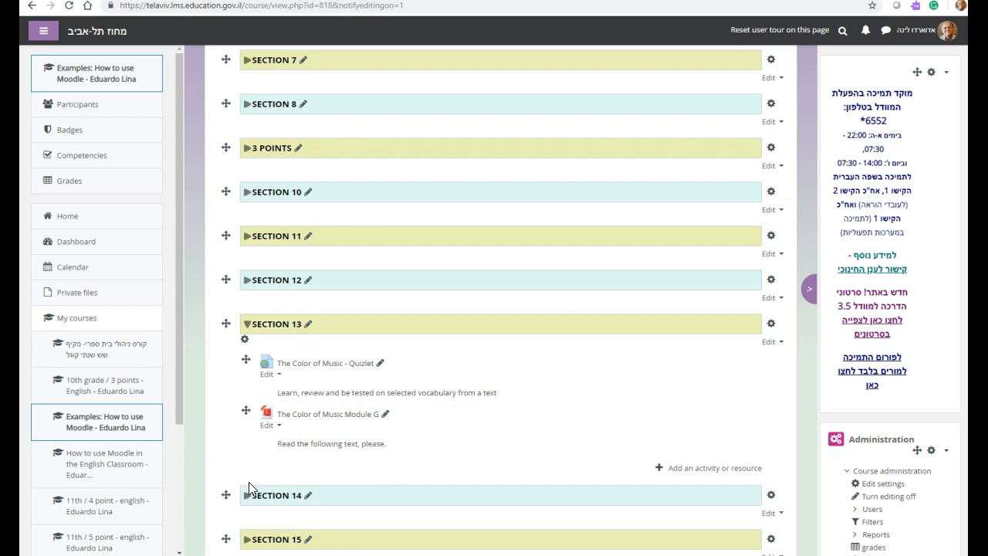
Step: Open The Color of Music - Quizlet link, enlarge its pop-up window, and look through the study modes and terms
click(334, 363)
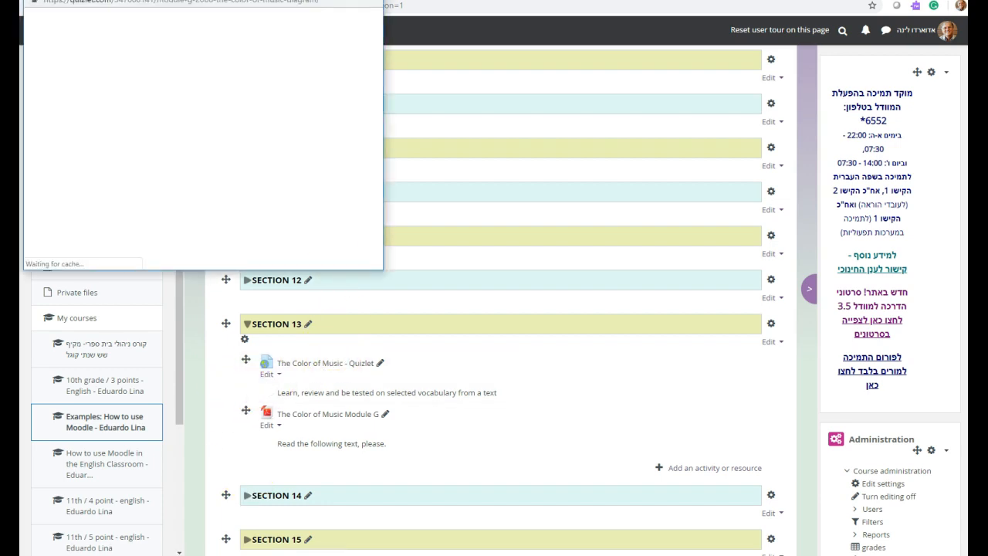
drag(269, 0, 402, 101)
double_click(478, 108)
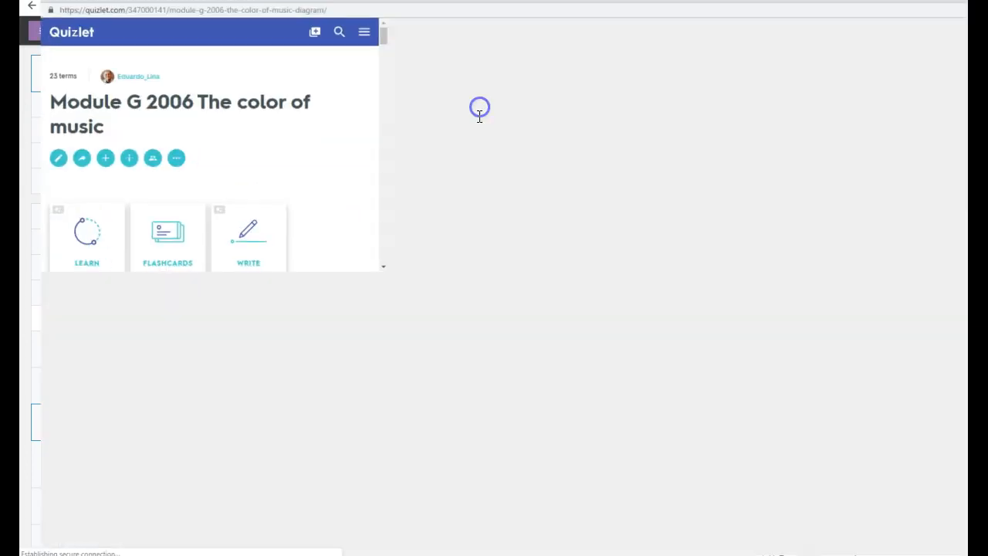
scroll(440, 259, down, 2)
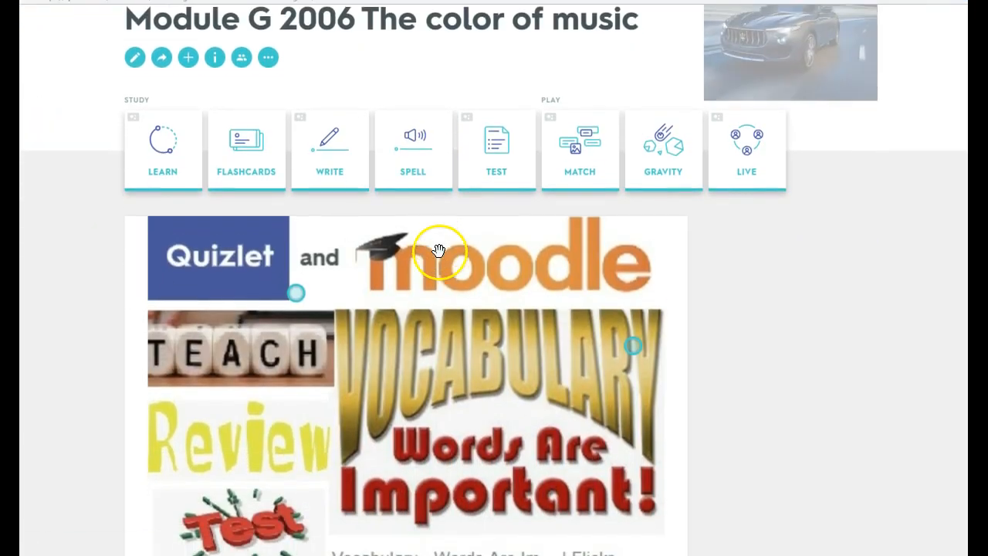
scroll(439, 250, down, 3)
scroll(439, 250, down, 2)
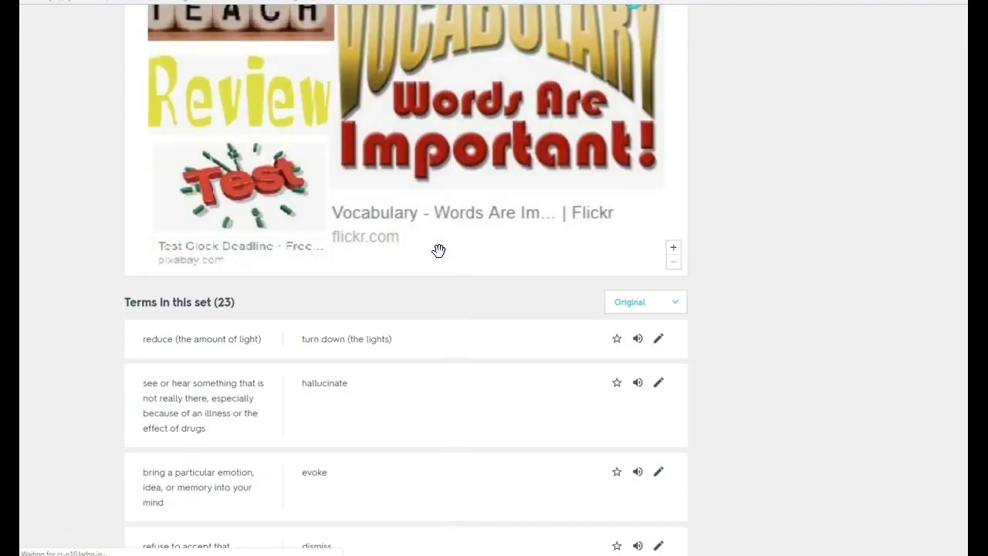
scroll(439, 250, up, 4)
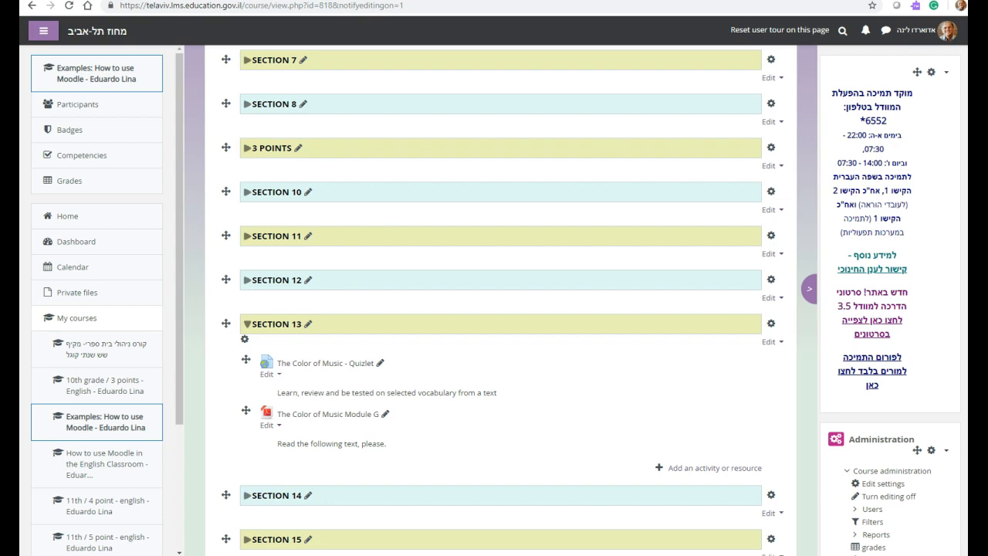
Step: Add a Glossary activity to Section 13
click(691, 469)
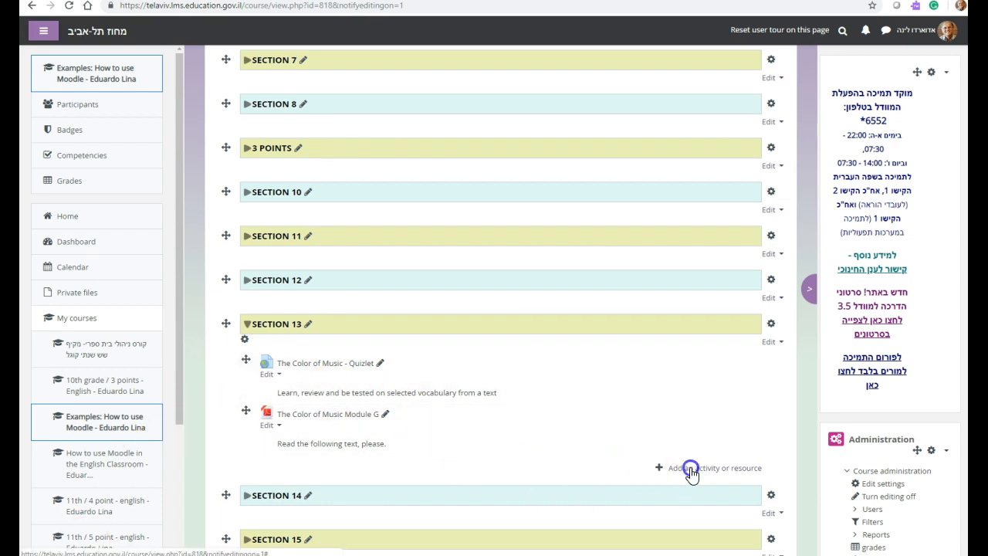
drag(481, 194, 480, 222)
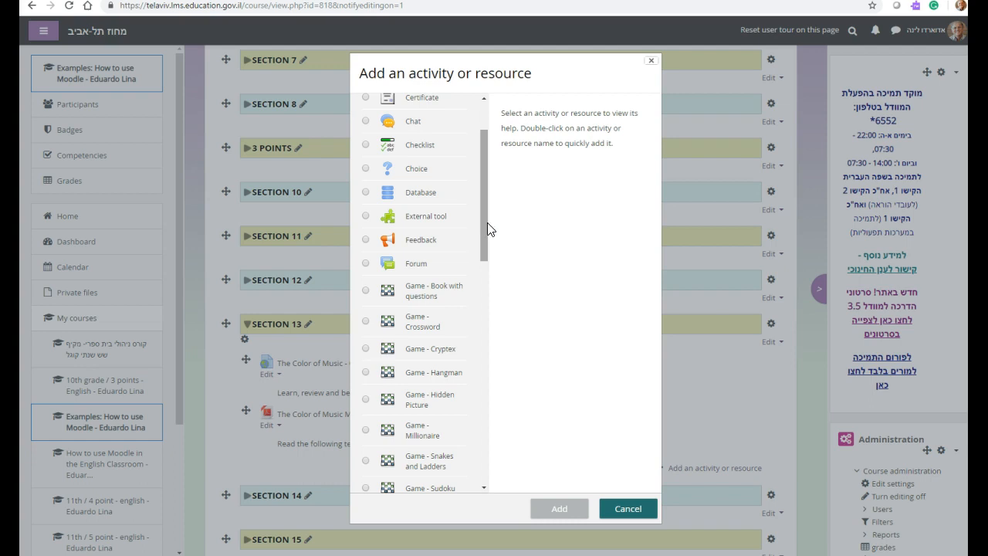
click(489, 247)
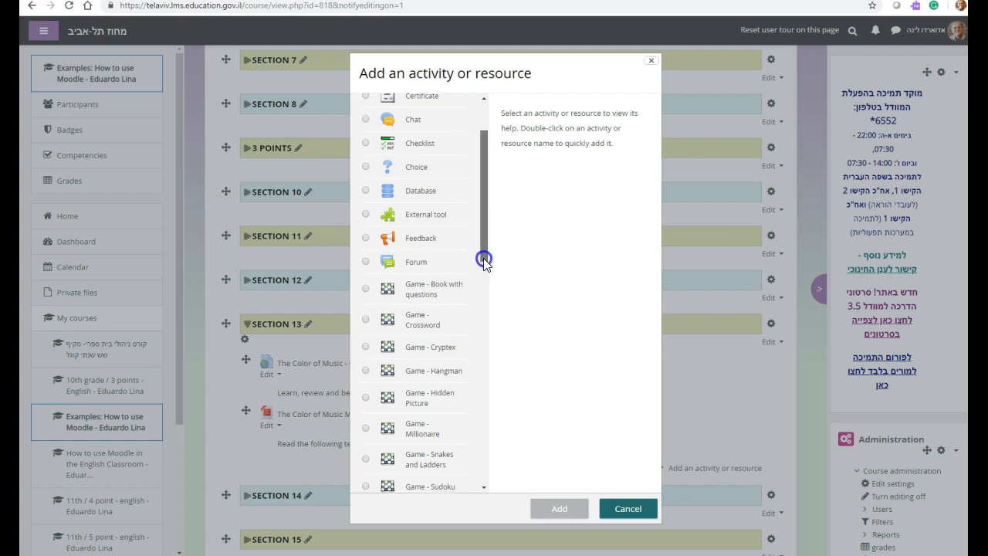
scroll(425, 274, down, 1)
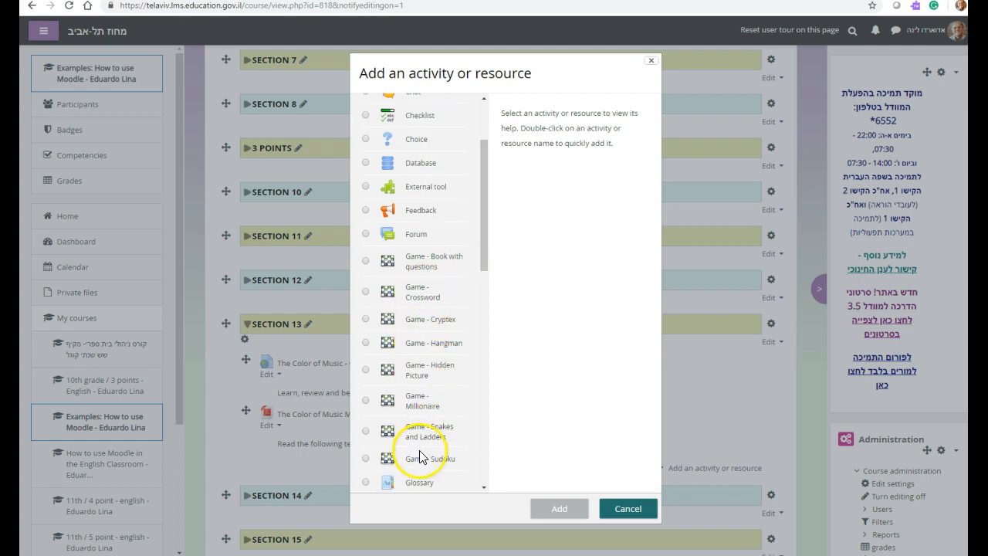
drag(482, 245, 481, 282)
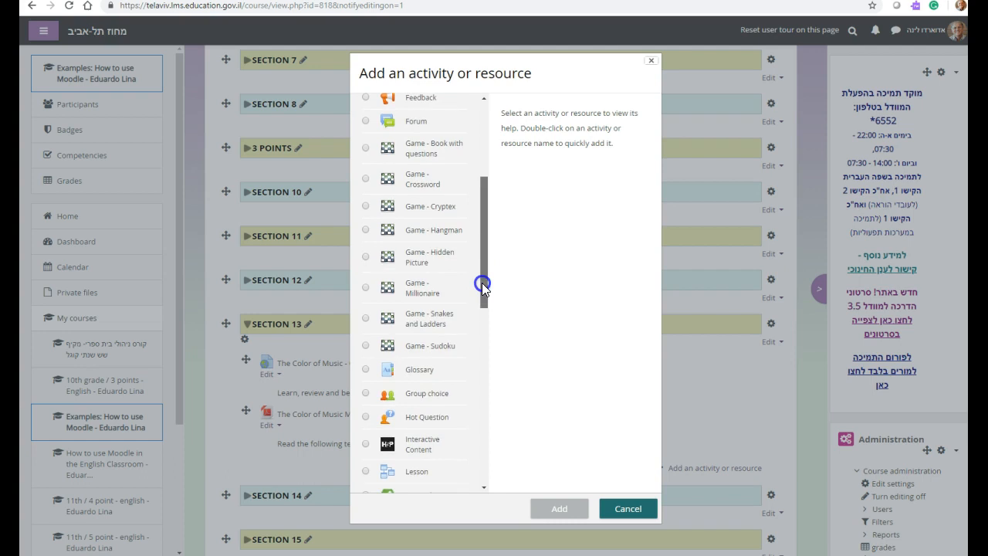
click(366, 369)
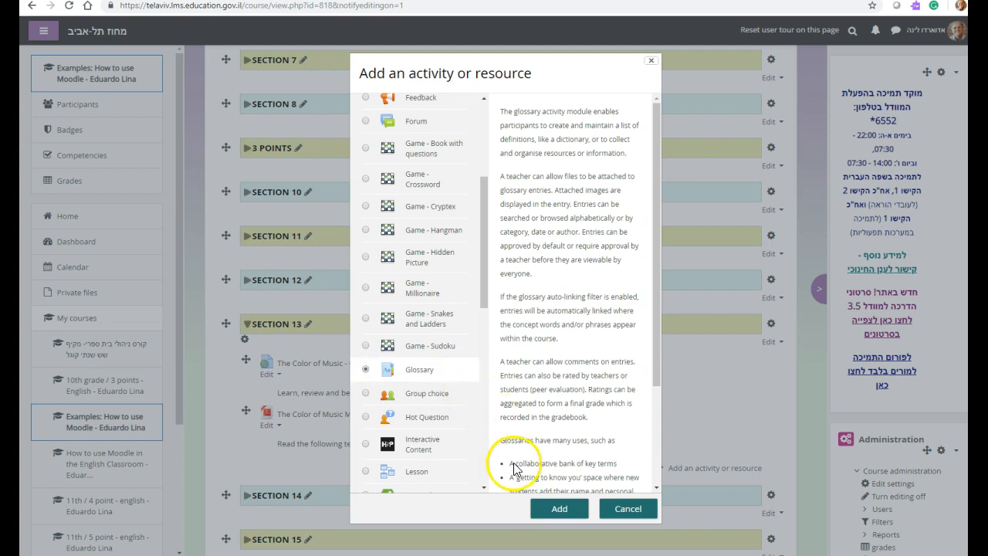
click(545, 510)
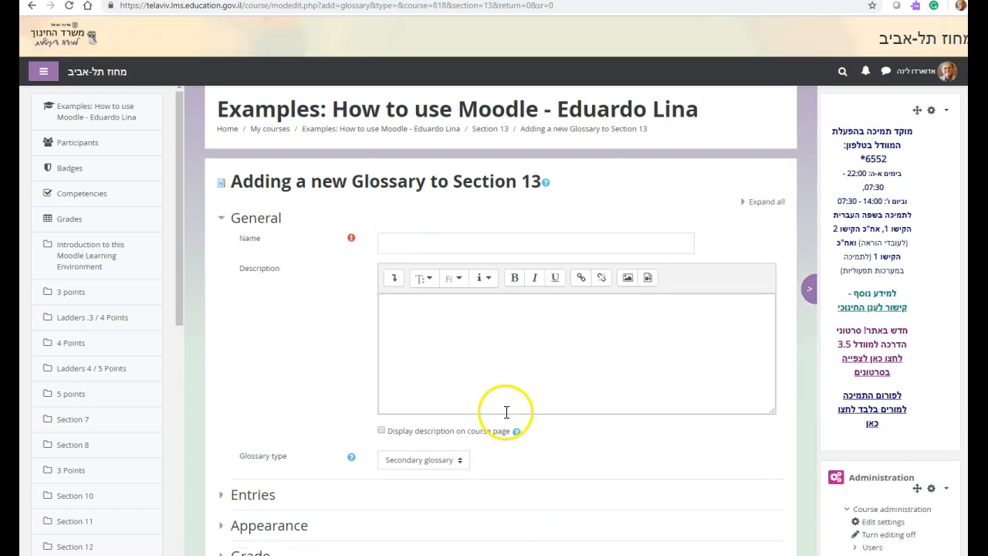
Step: Name the glossary "The Color of Music - Vocabulary" and set its glossary type to Main glossary
click(419, 243)
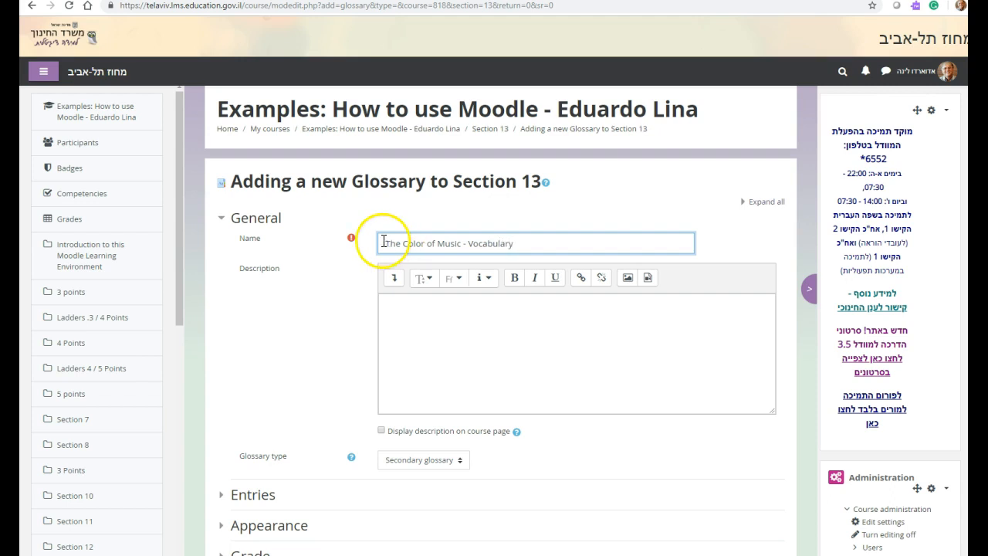
click(402, 332)
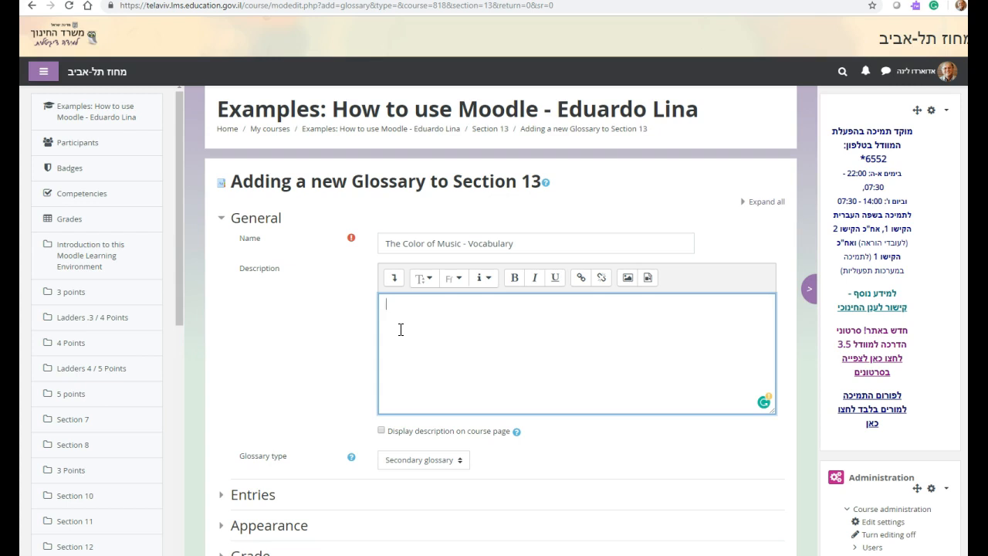
scroll(401, 336, down, 2)
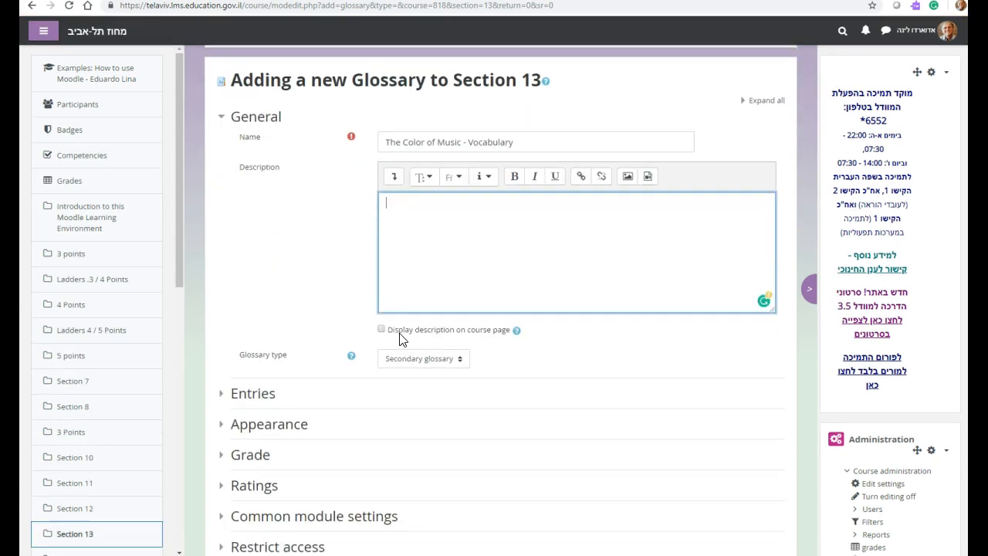
click(413, 359)
click(421, 361)
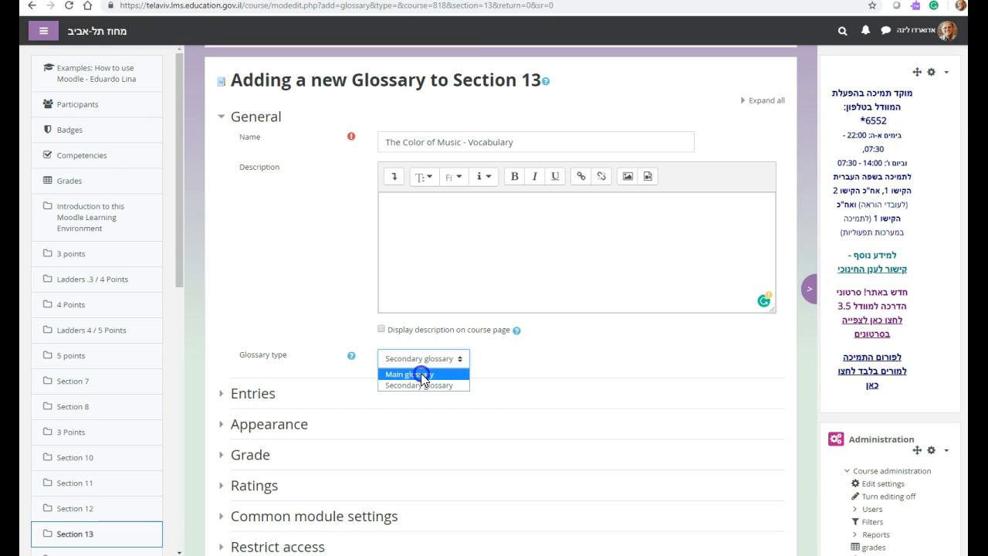
Step: Set the glossary type to Main glossary, review the Entries, Appearance and Grade settings, and save and display the glossary
click(423, 374)
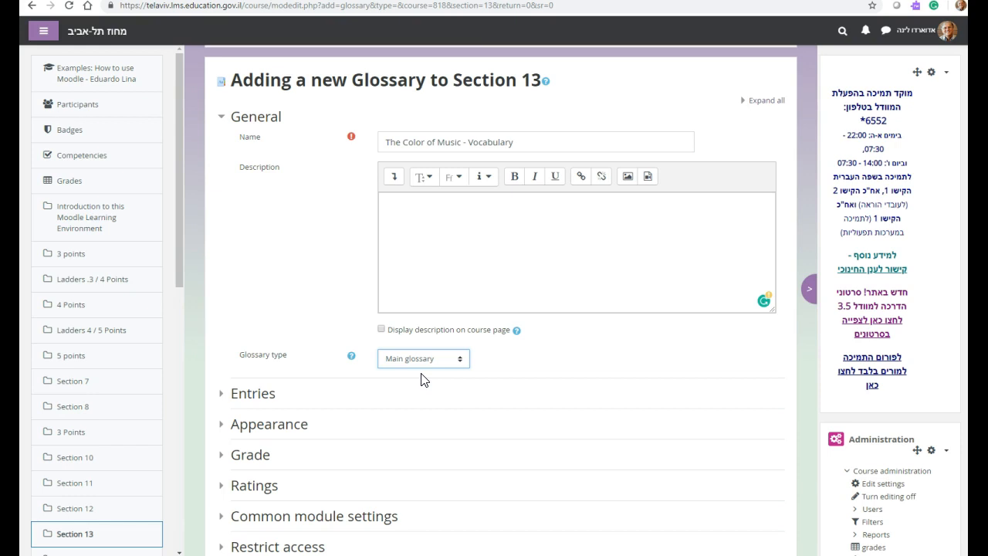
click(247, 395)
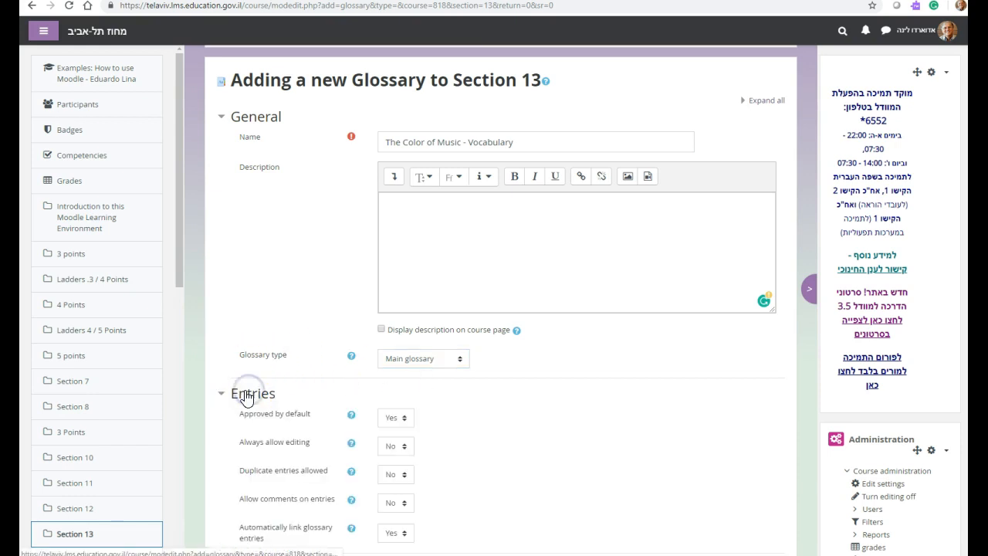
scroll(246, 398, down, 2)
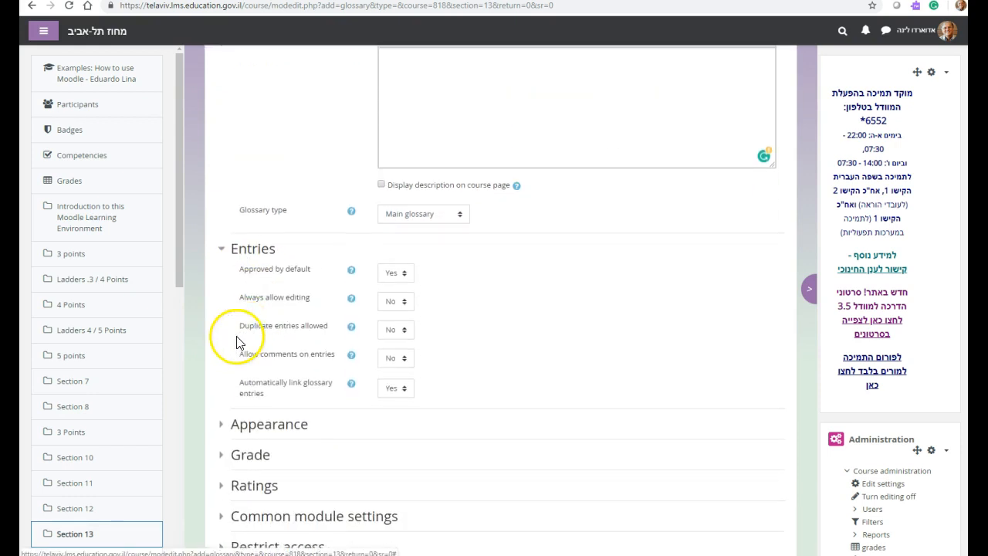
click(261, 428)
scroll(263, 430, down, 1)
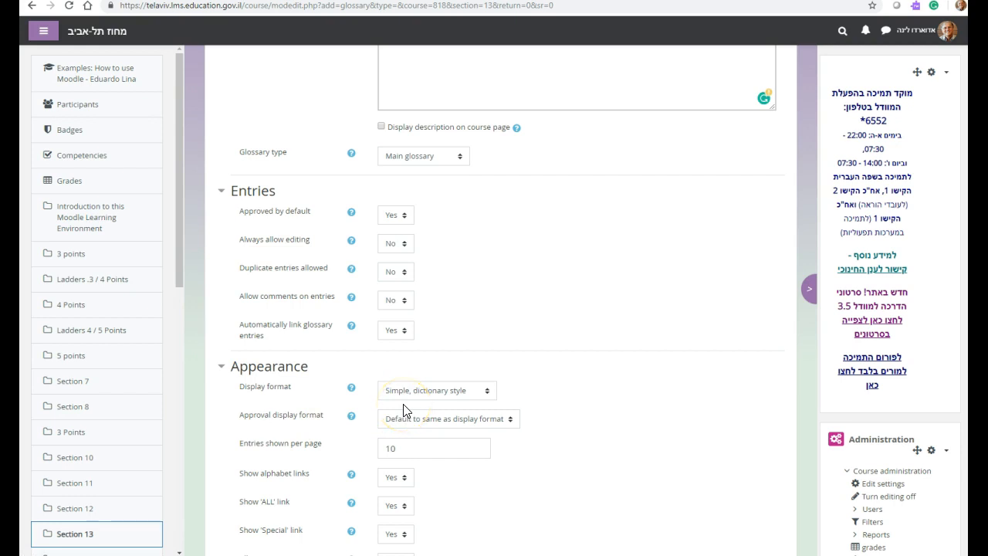
scroll(403, 410, down, 3)
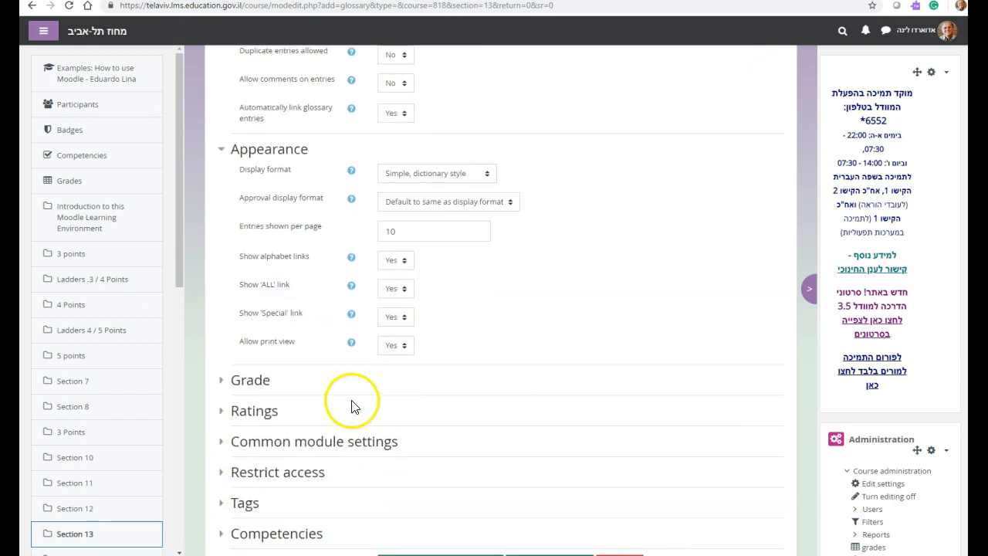
click(235, 386)
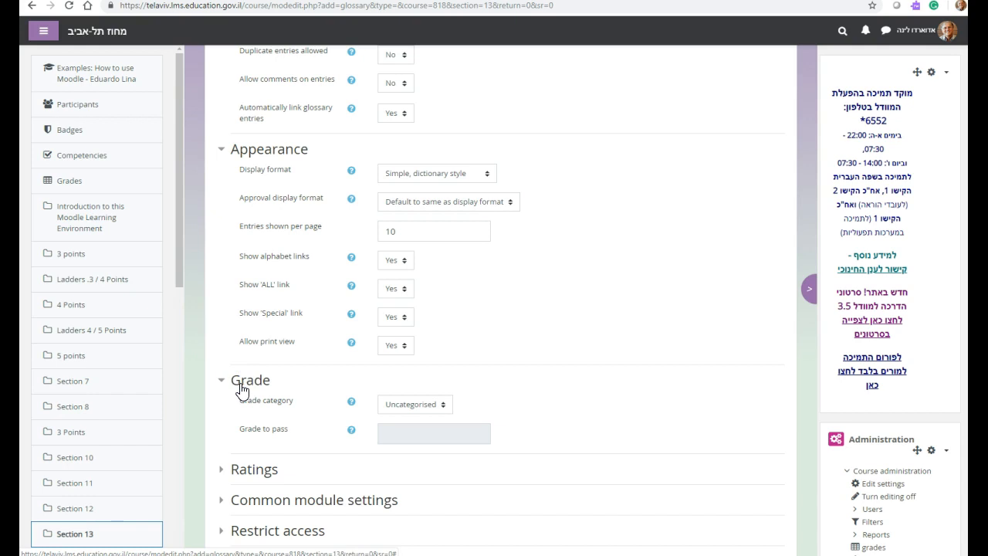
scroll(242, 390, down, 2)
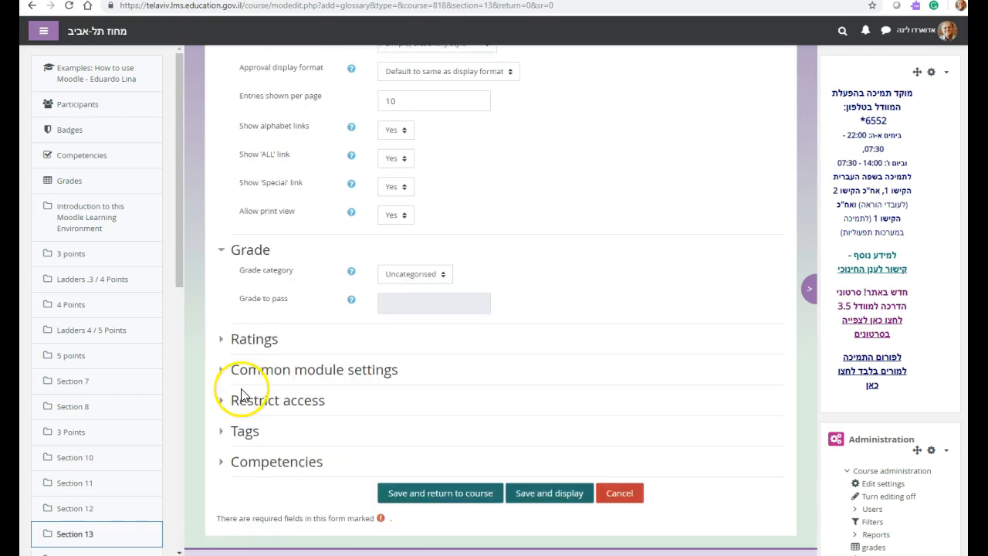
click(554, 494)
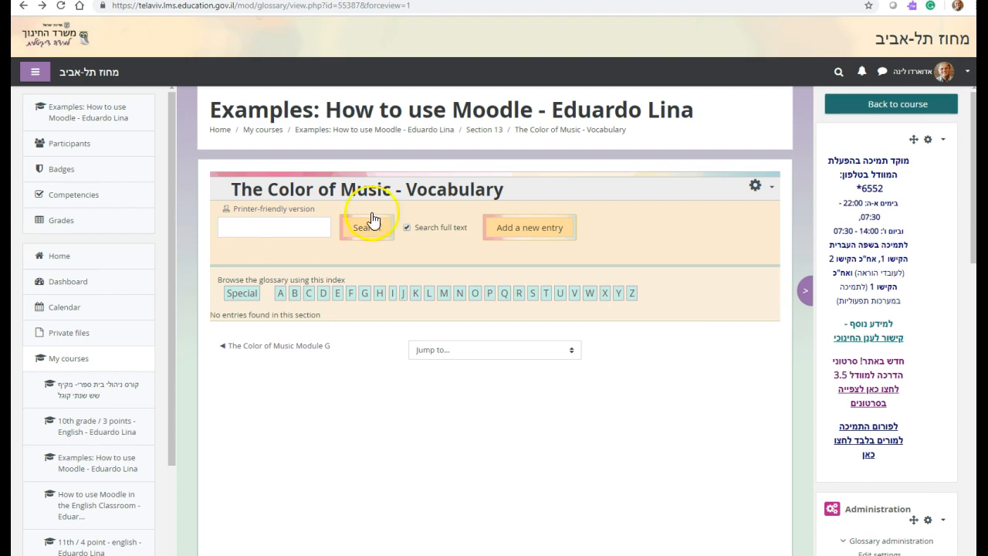
Step: Start a new entry in the glossary with the concept "Vocabulary"
click(518, 230)
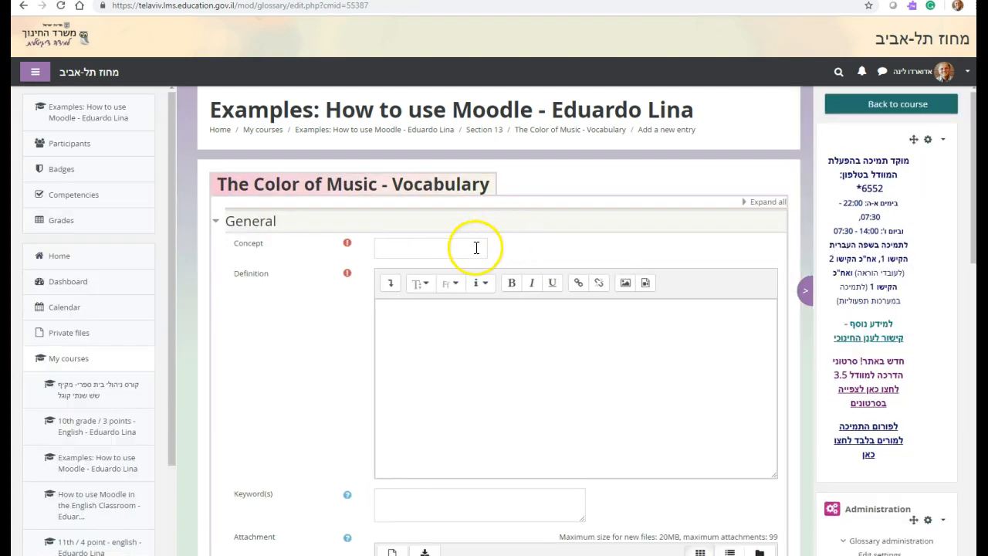
click(419, 250)
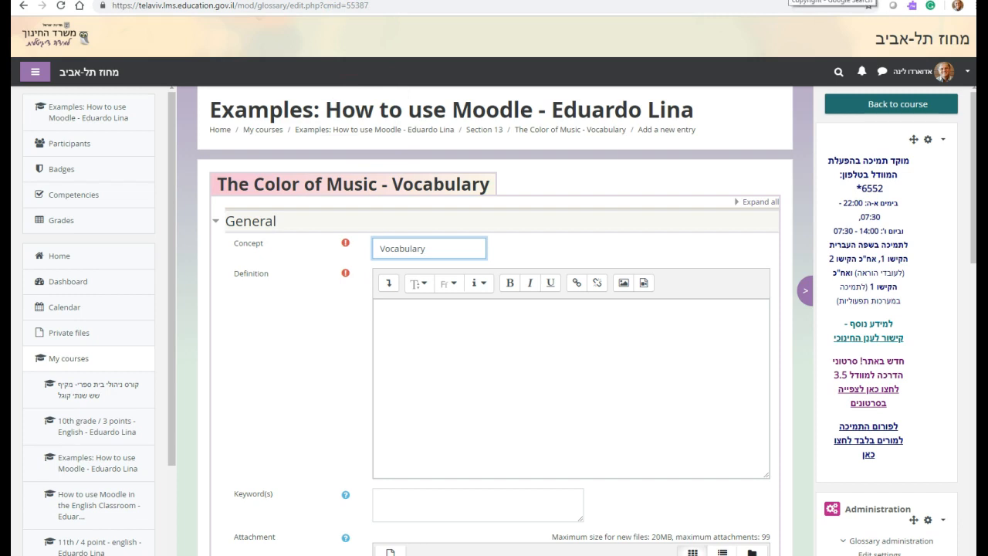
Step: Copy "all the words in a particular language" from the Macmillan Dictionary page and paste it as the entry's definition
click(563, 1)
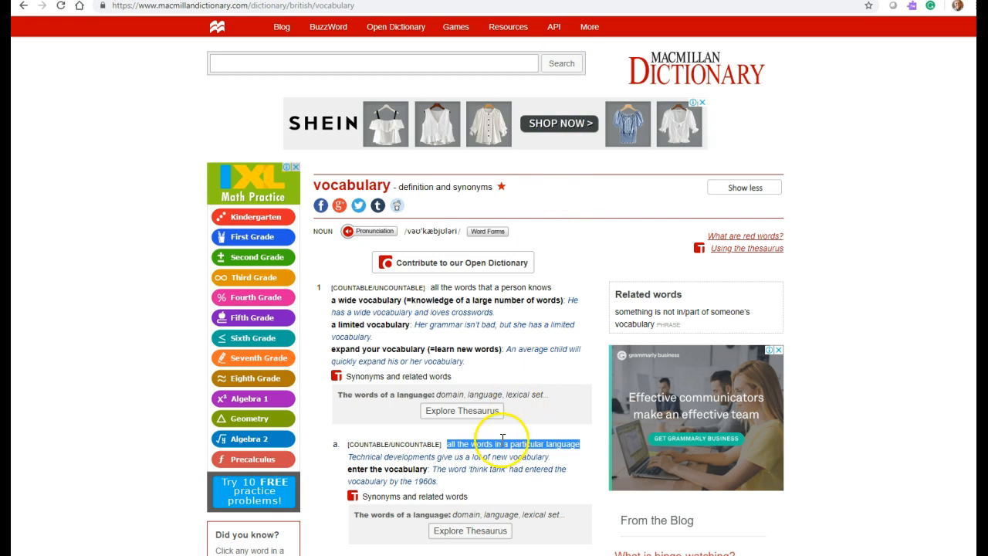
right_click(502, 437)
click(522, 449)
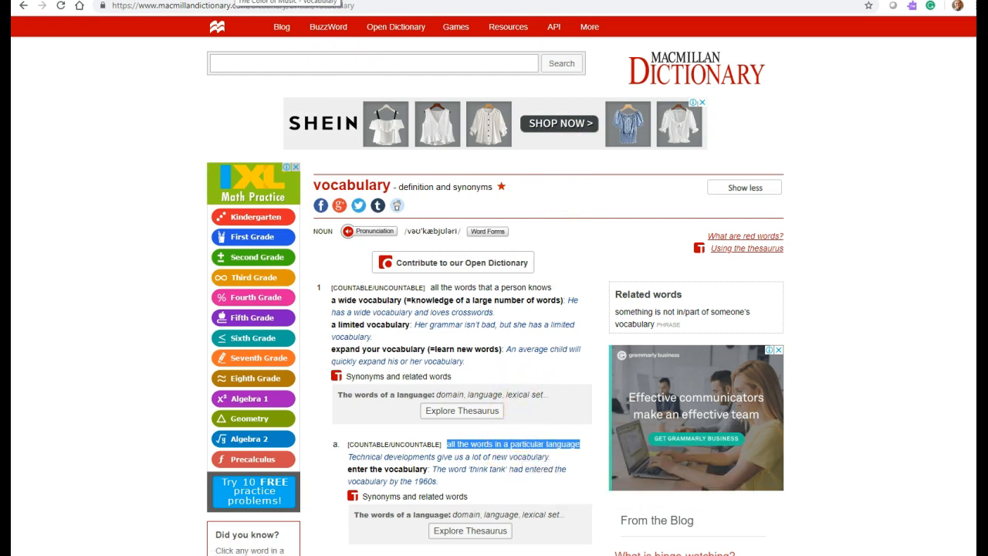
click(309, 1)
click(433, 325)
right_click(430, 324)
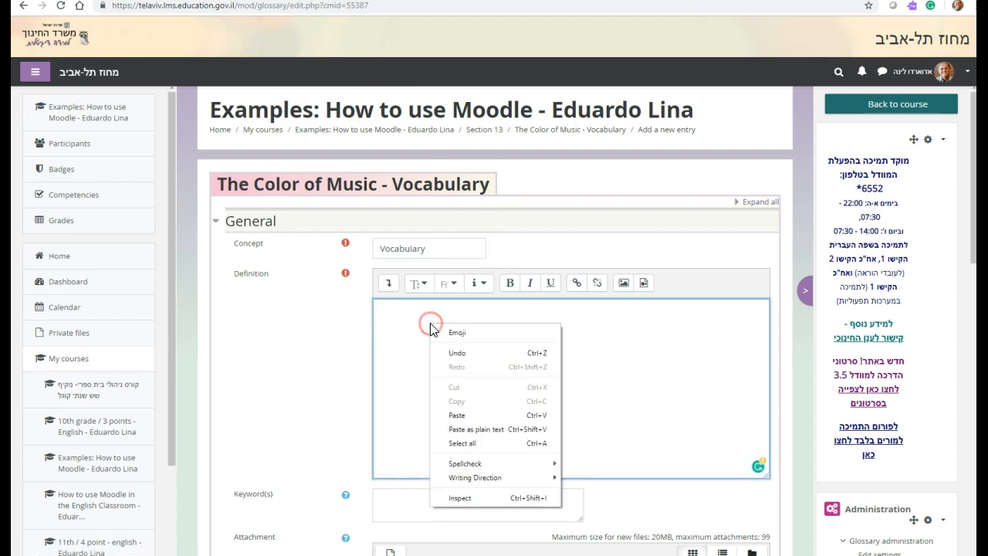
click(456, 416)
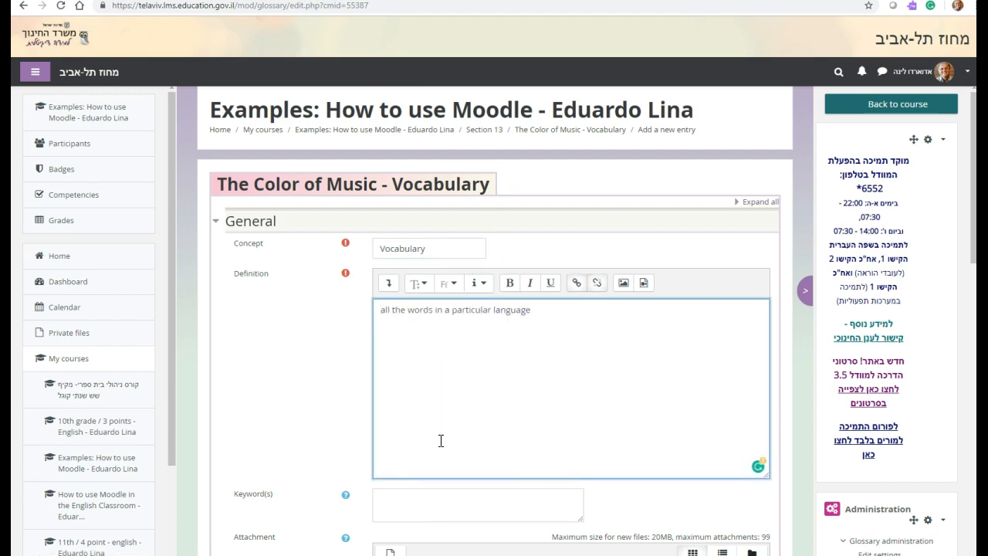
Step: Show the definition editor's full set of formatting tools and enter "The color of music," as the entry's keyword
scroll(441, 440, down, 1)
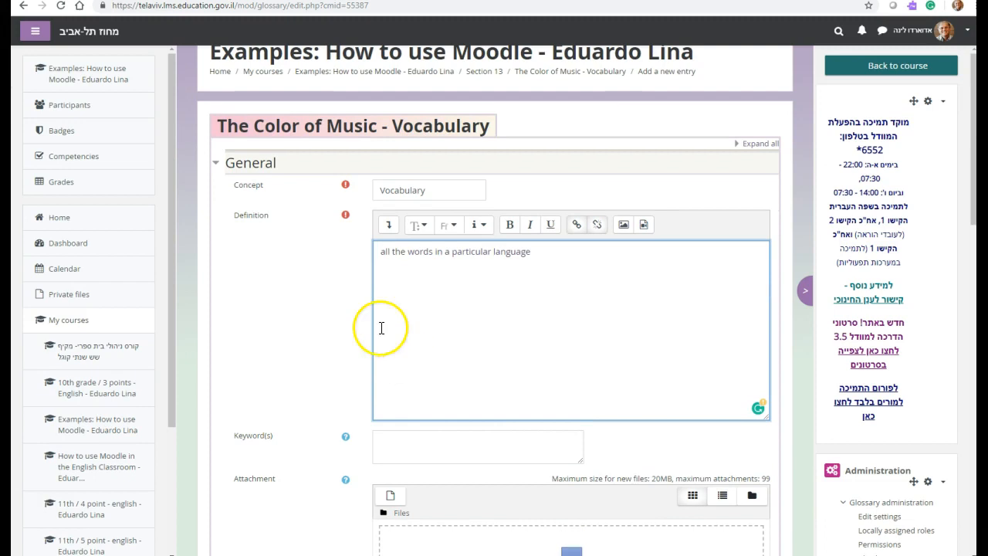
click(383, 232)
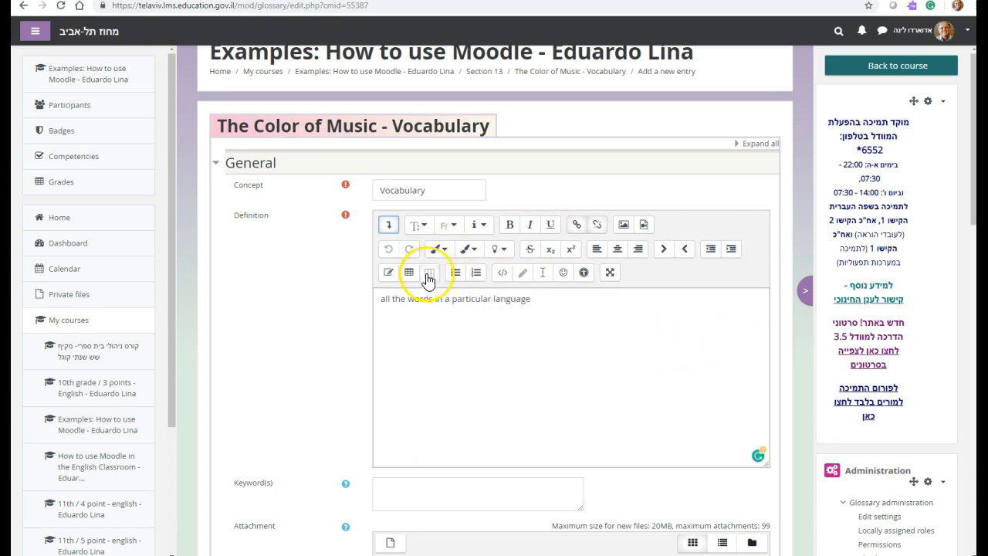
scroll(342, 402, down, 2)
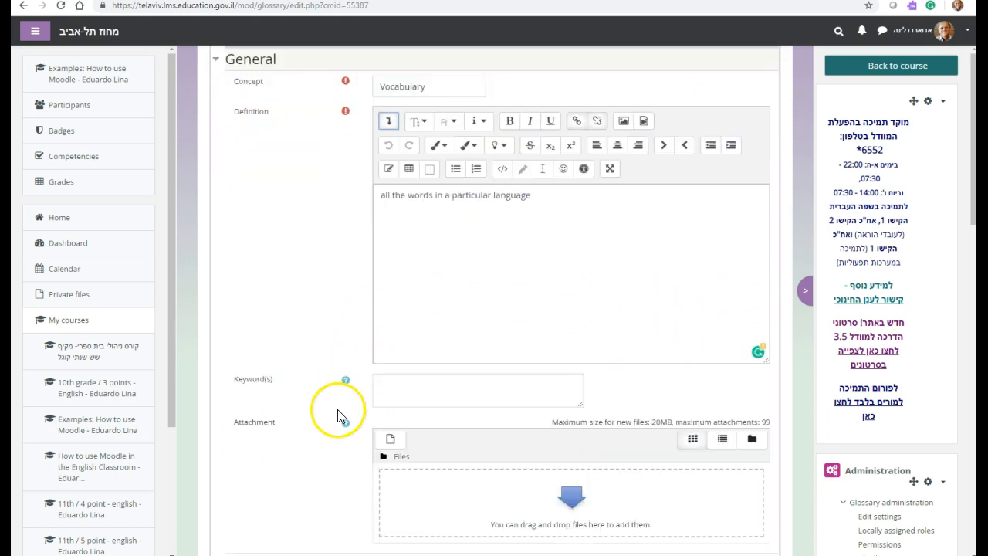
click(405, 378)
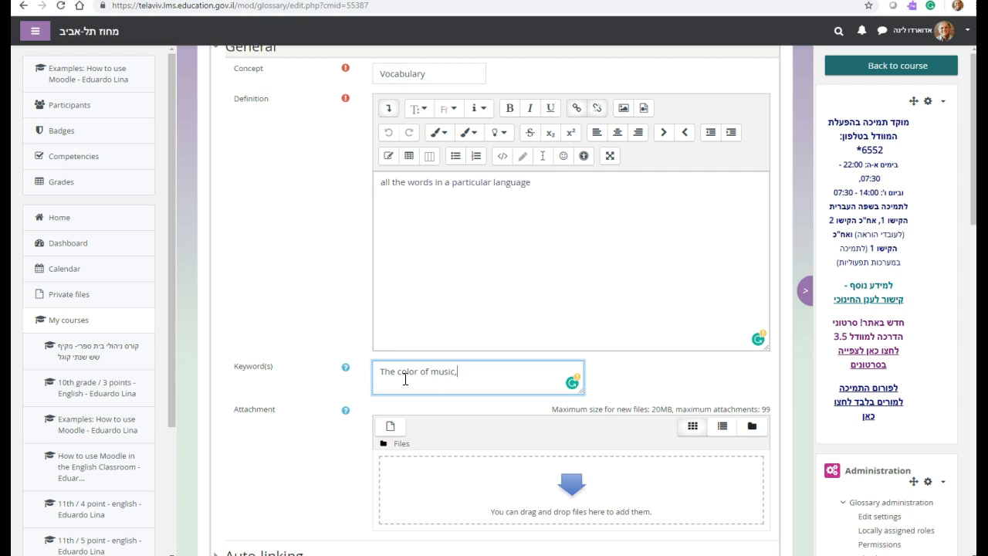
Step: Review the entry's attachment and auto-linking options and save the Vocabulary entry
scroll(402, 382, down, 2)
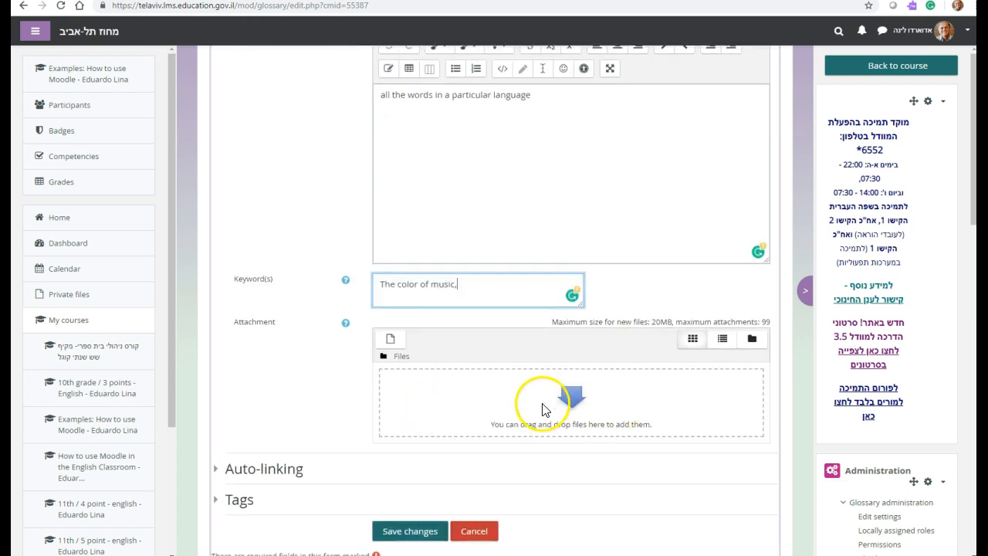
click(574, 417)
scroll(570, 417, down, 2)
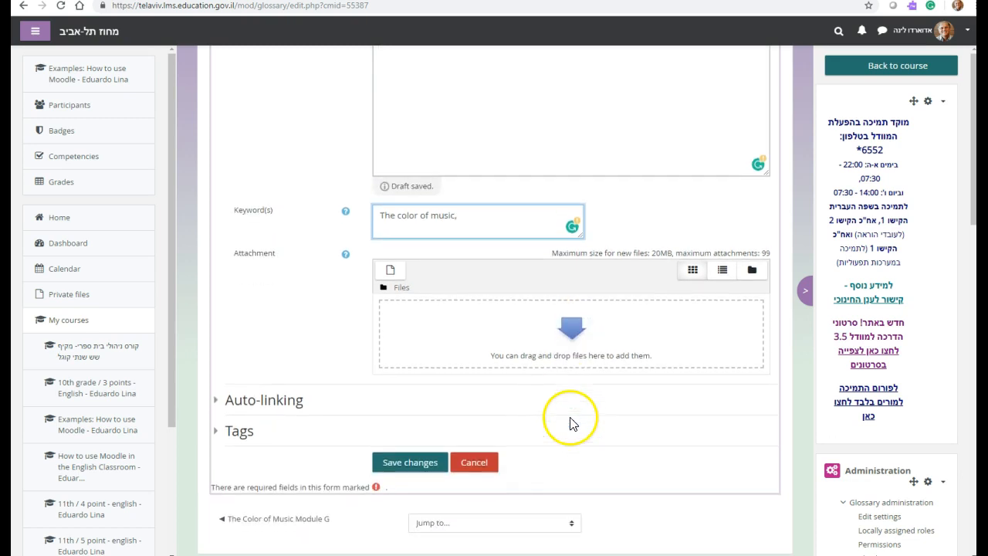
click(229, 403)
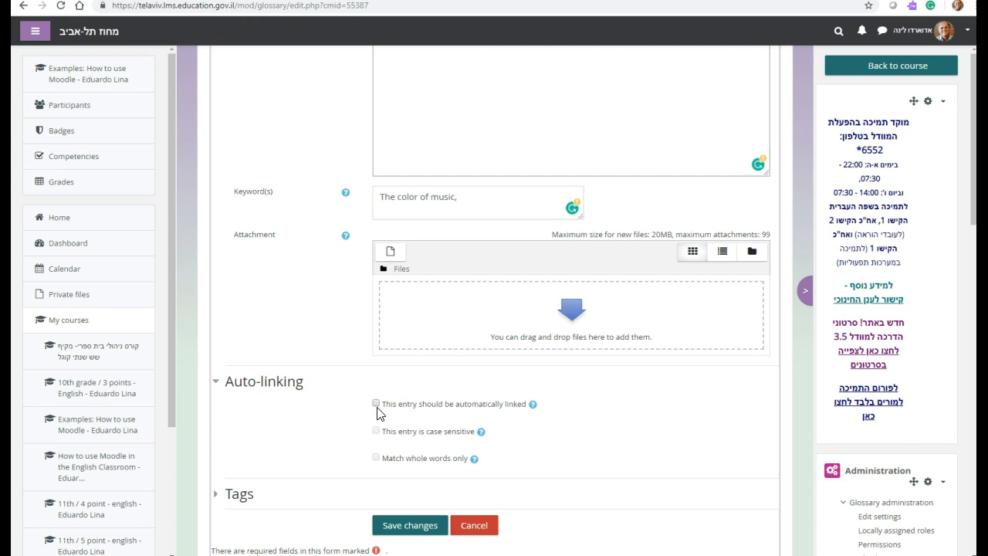
scroll(280, 502, down, 2)
click(408, 433)
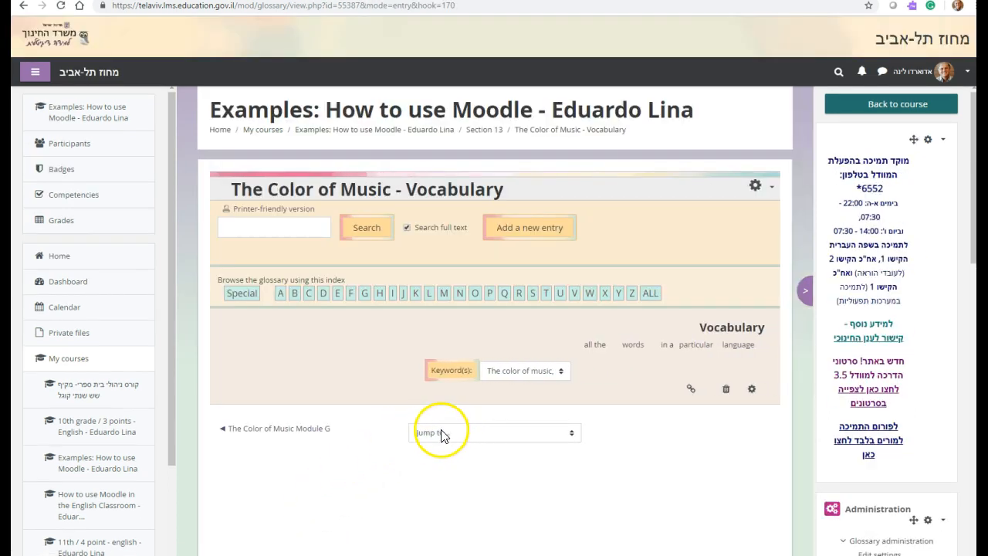
Step: Open The Color of Music - Vocabulary glossary from Section 13 in the student view and look through its entries
click(575, 294)
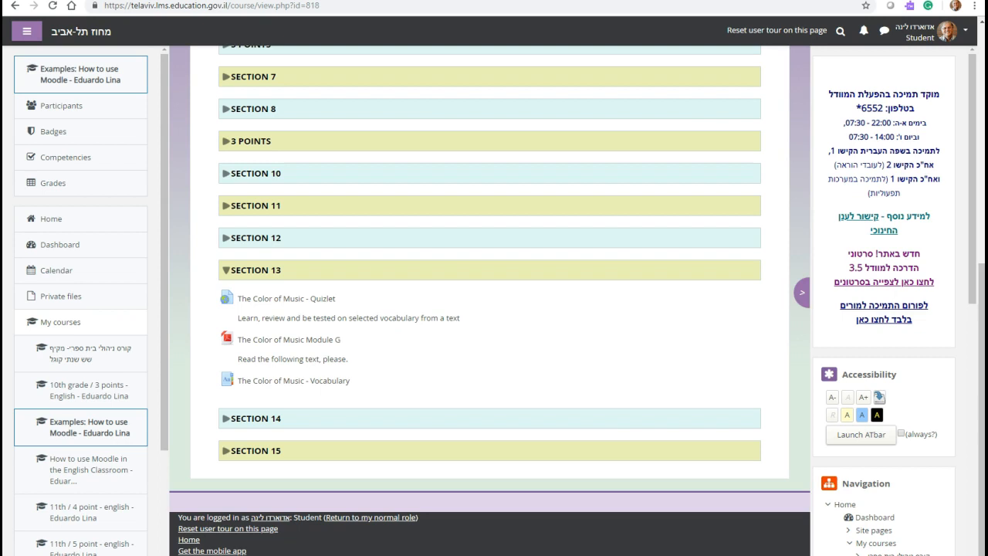
click(260, 380)
scroll(261, 378, down, 2)
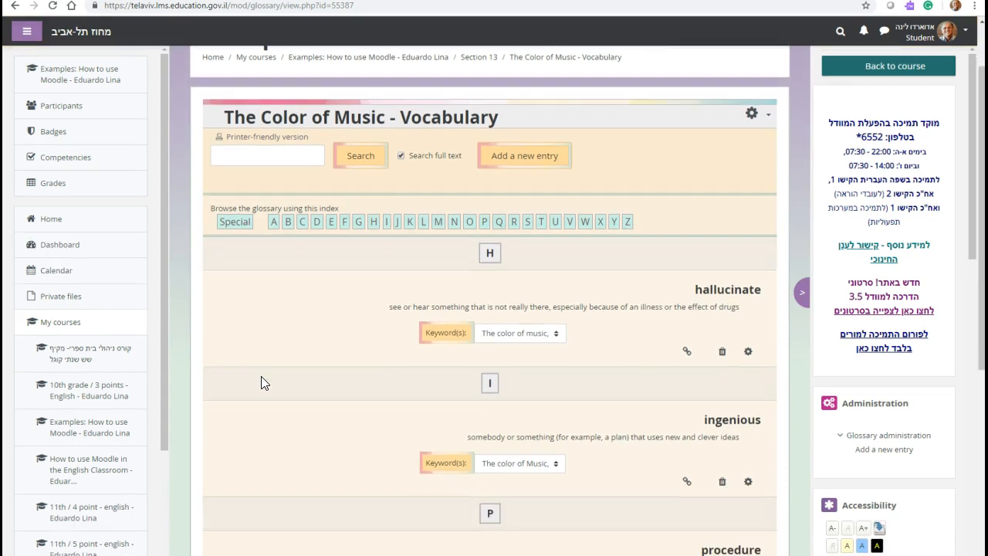
scroll(261, 379, down, 3)
scroll(262, 383, down, 2)
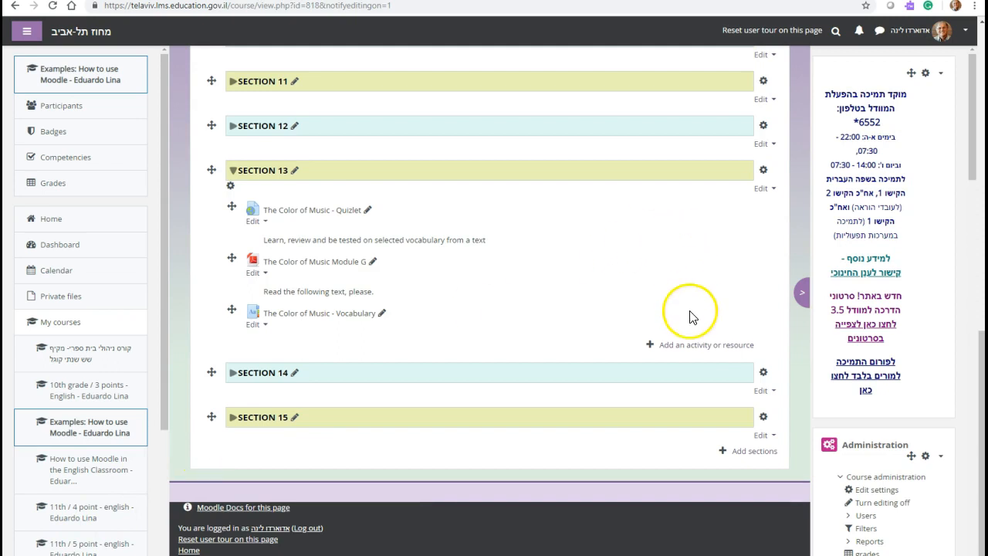
Step: Add a Game - Crossword activity to Section 13 in the teacher's editing view
click(693, 348)
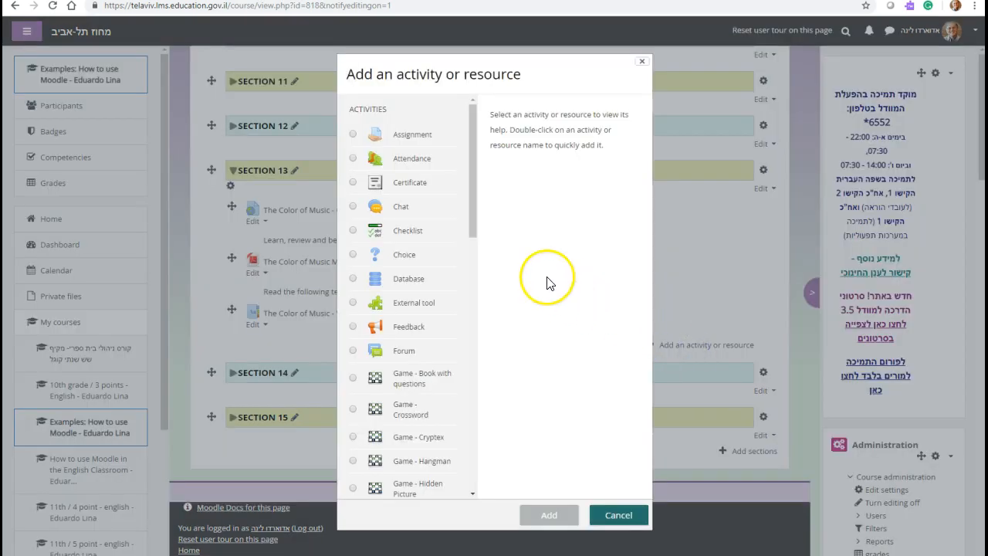
drag(472, 225, 471, 279)
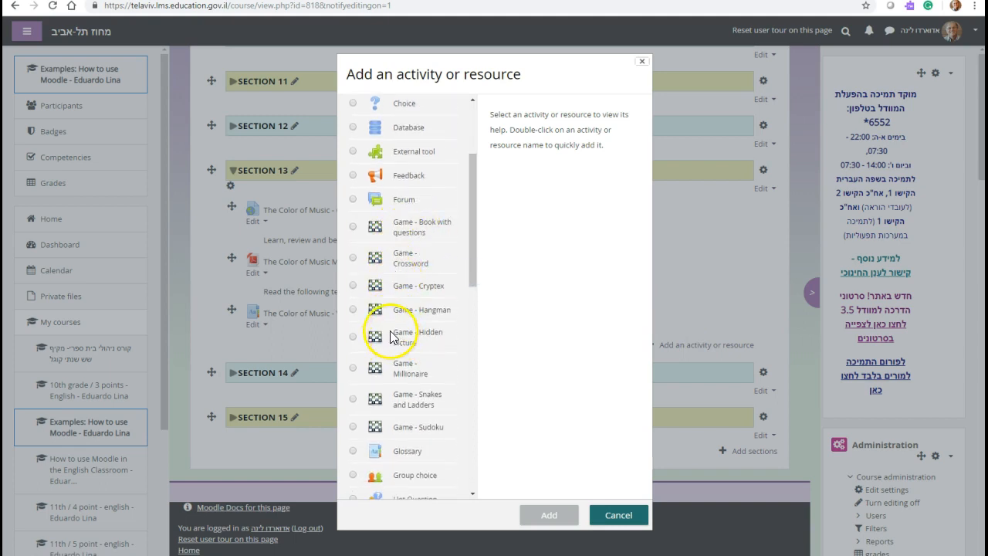
click(354, 261)
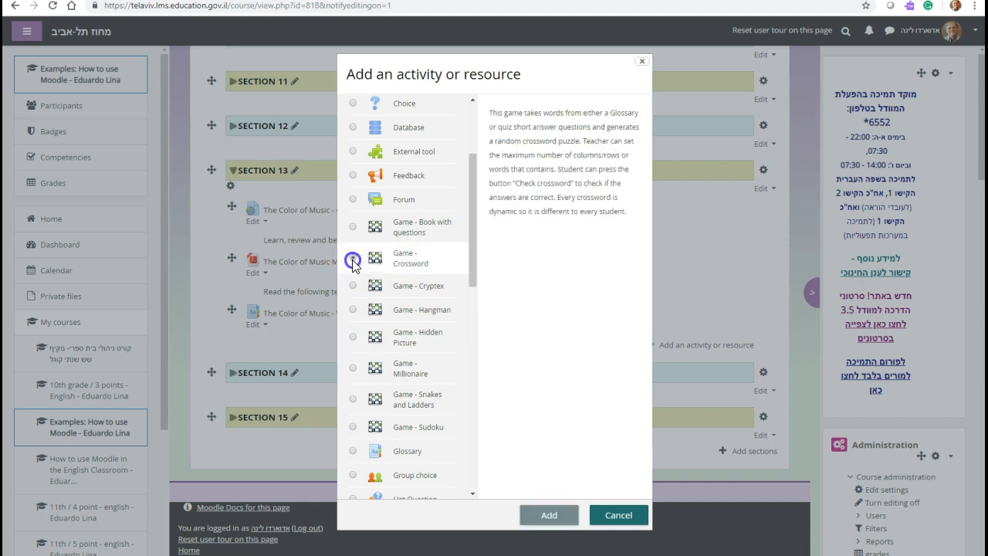
click(561, 506)
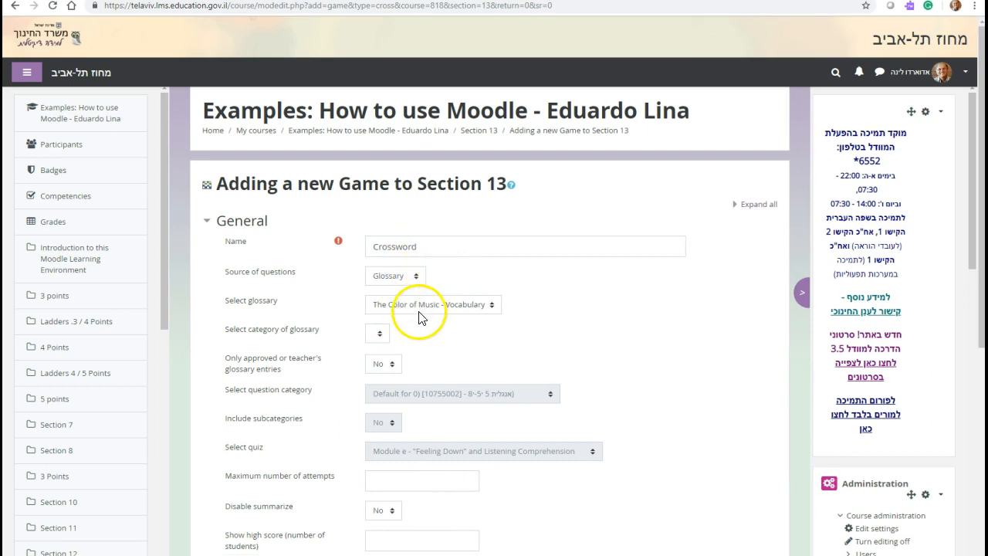
Step: Review the crossword's settings with The Color of Music - Vocabulary glossary as question source, and save it back to the course
scroll(452, 331, down, 5)
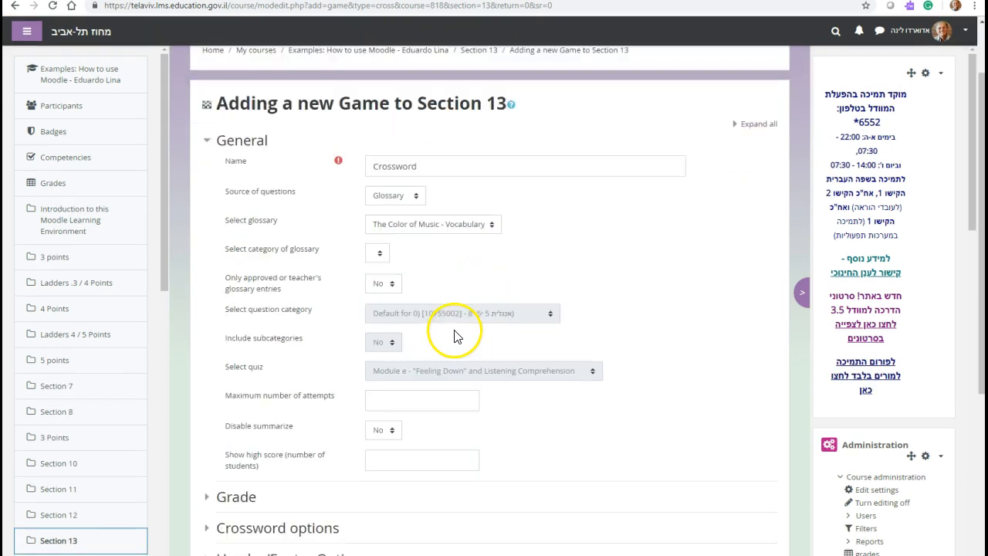
scroll(288, 380, down, 1)
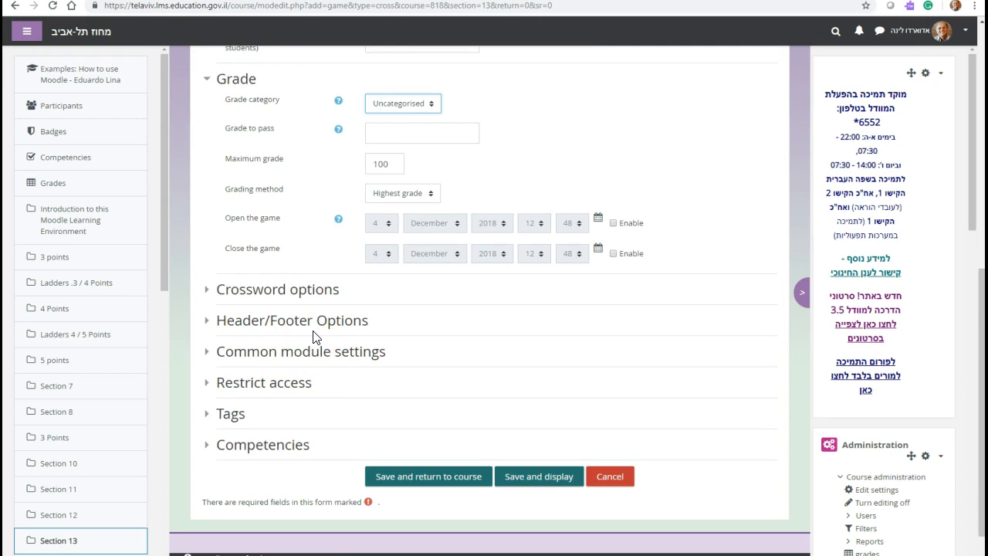
click(451, 477)
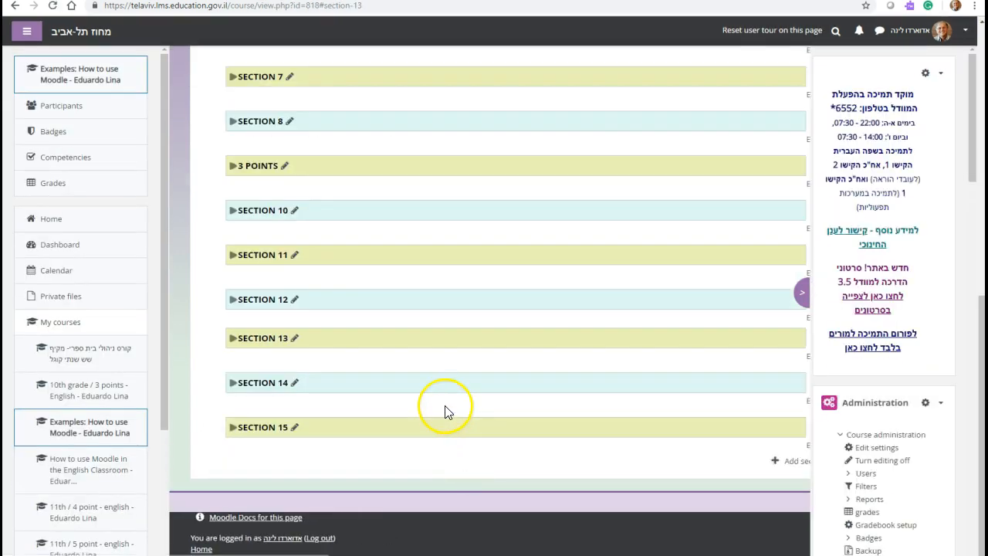
Step: Expand Section 13 and check the Crossword activity in its list
click(232, 337)
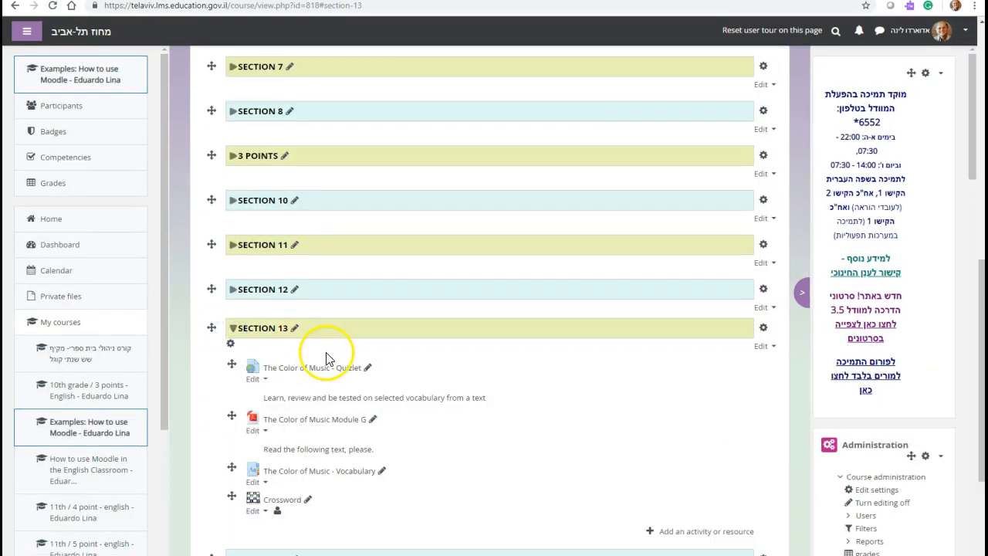
scroll(317, 363, down, 2)
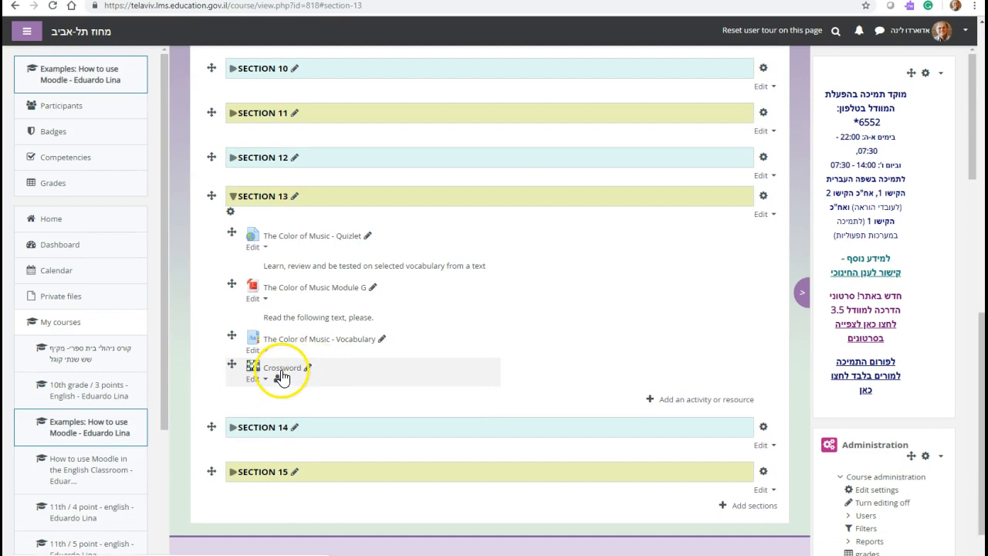
scroll(448, 363, up, 2)
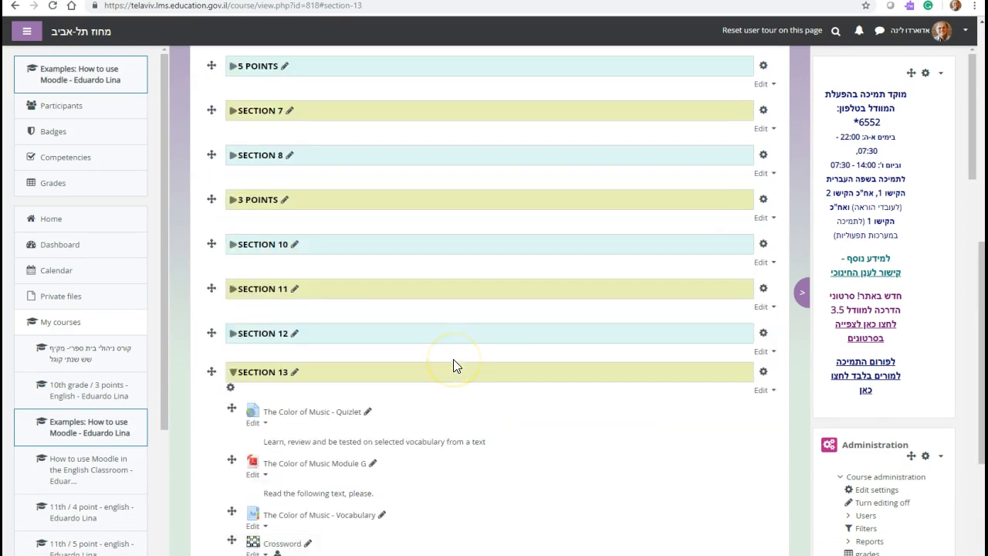
Step: Switch the course role to Student
scroll(494, 360, up, 2)
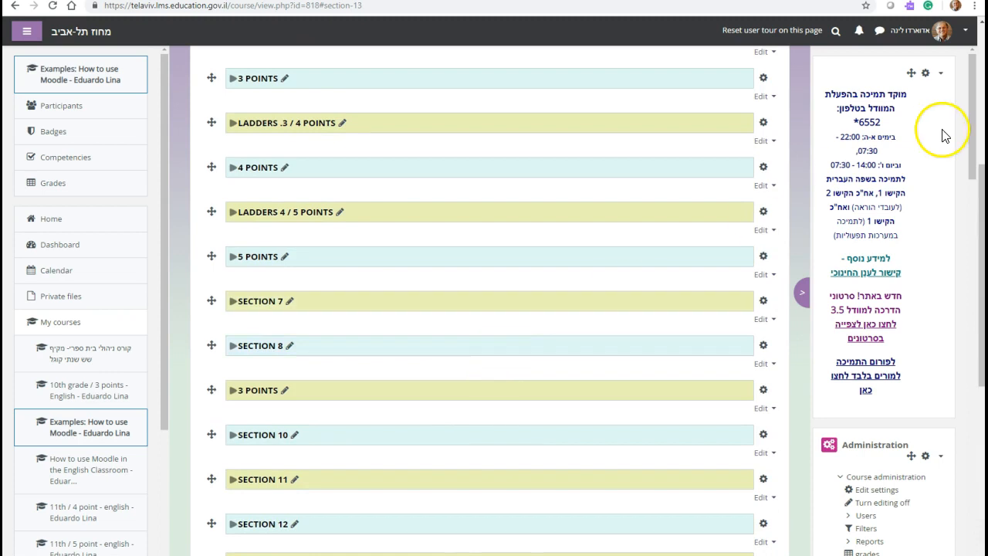
click(905, 31)
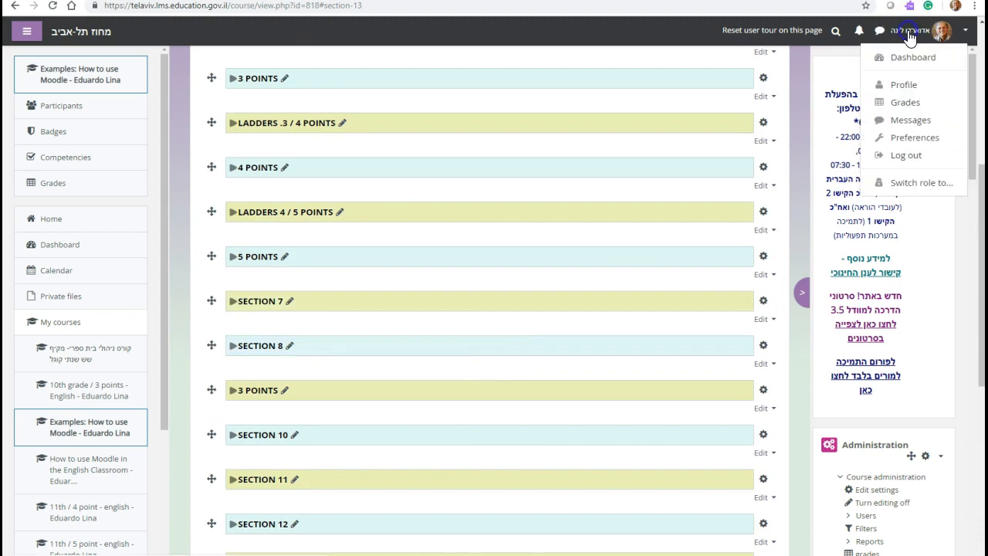
click(897, 190)
click(257, 299)
Step: Expand Section 13 in the student view and open its Crossword activity
scroll(280, 313, down, 3)
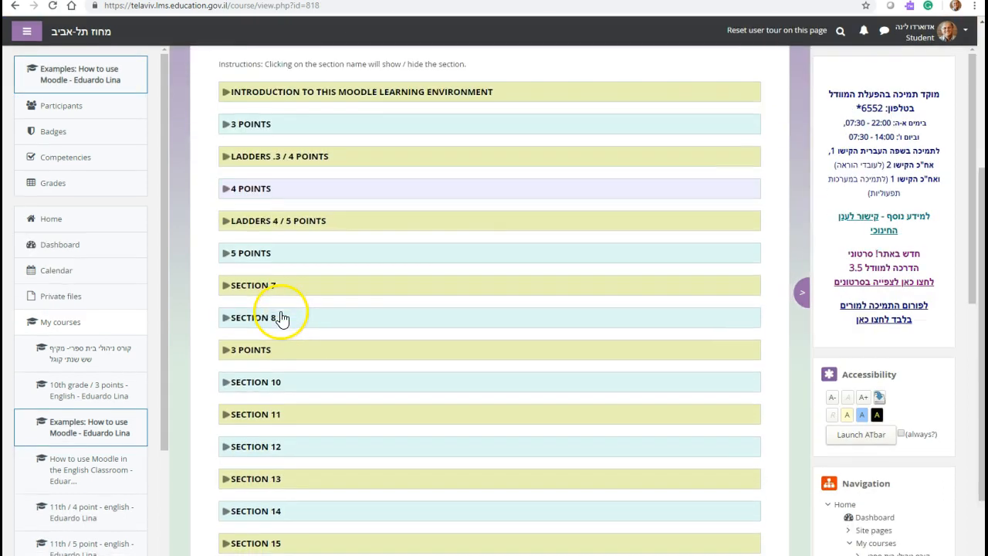
scroll(282, 318, down, 2)
click(239, 386)
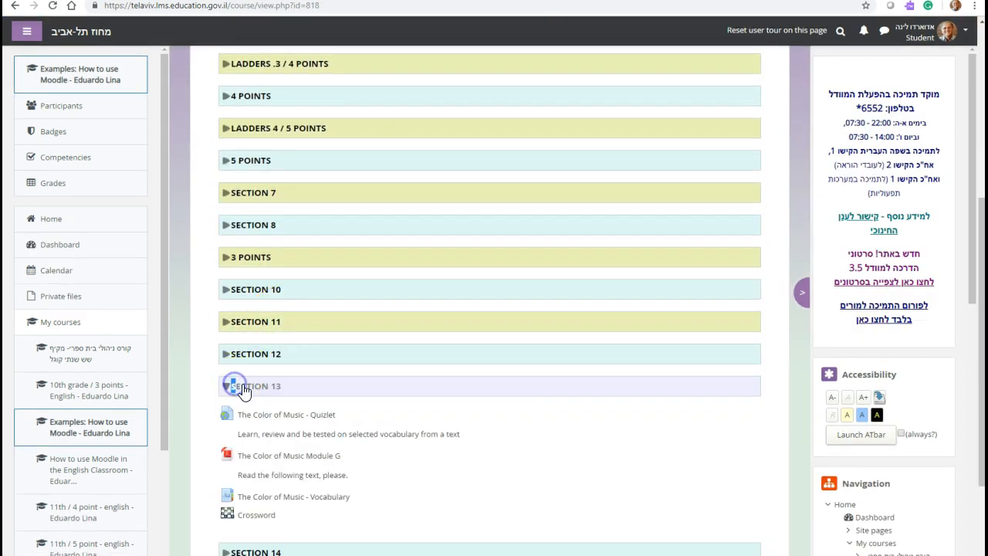
scroll(243, 390, down, 2)
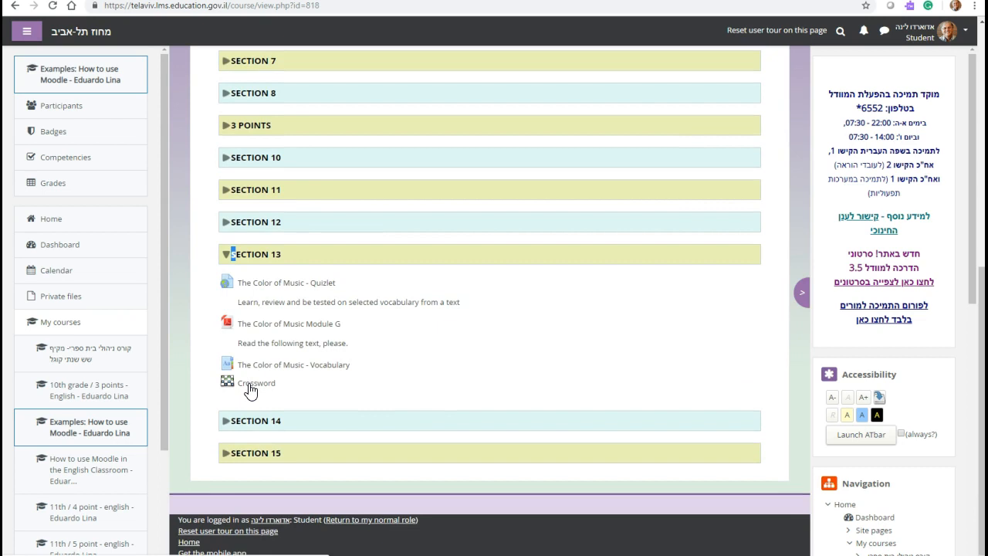
click(250, 385)
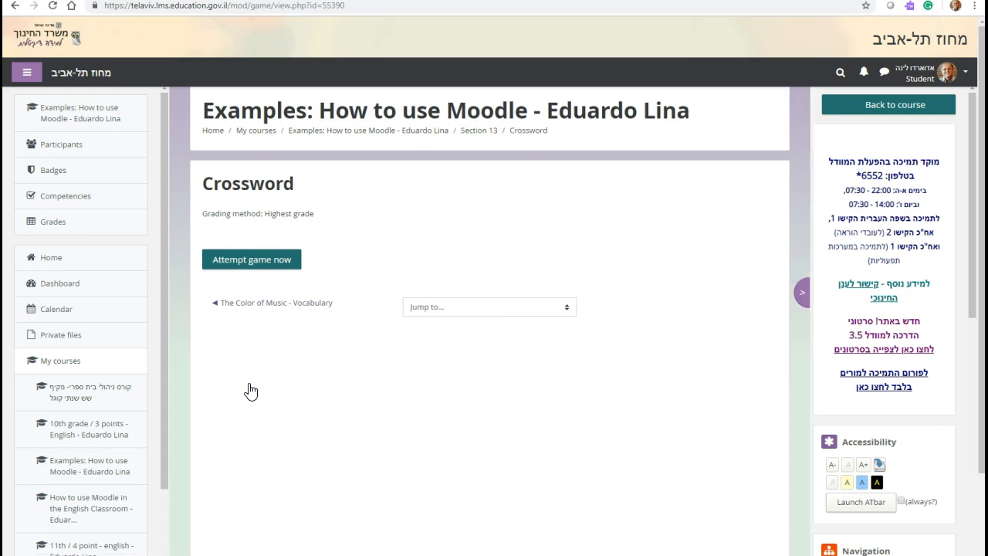
Step: Start an attempt at the crossword game and look over its grid and the Across and Down clues
click(274, 261)
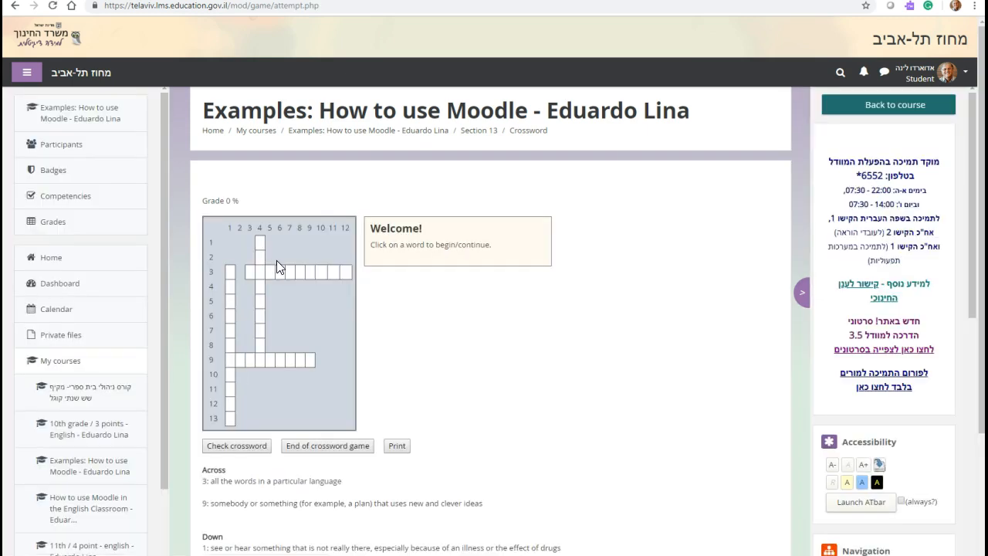
scroll(241, 307, down, 2)
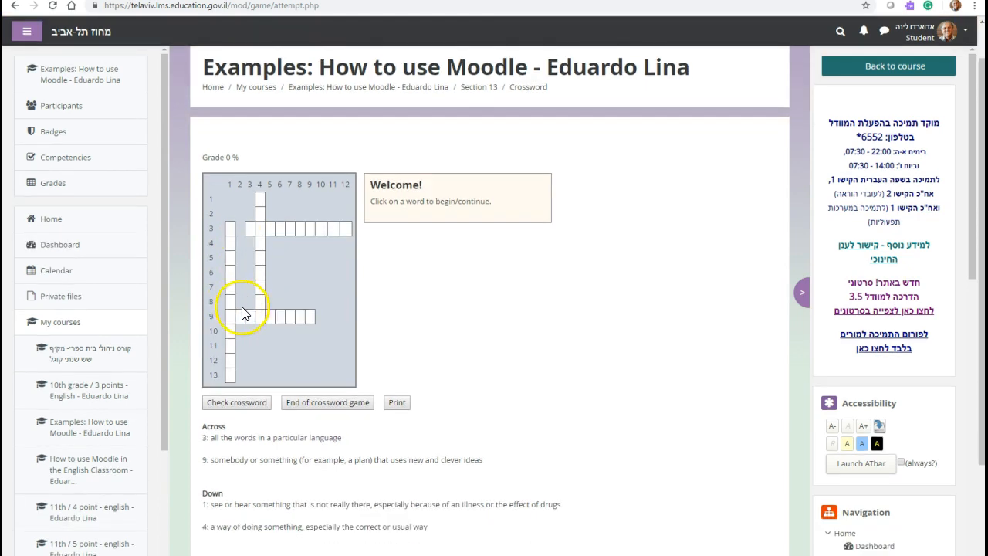
scroll(263, 332, down, 1)
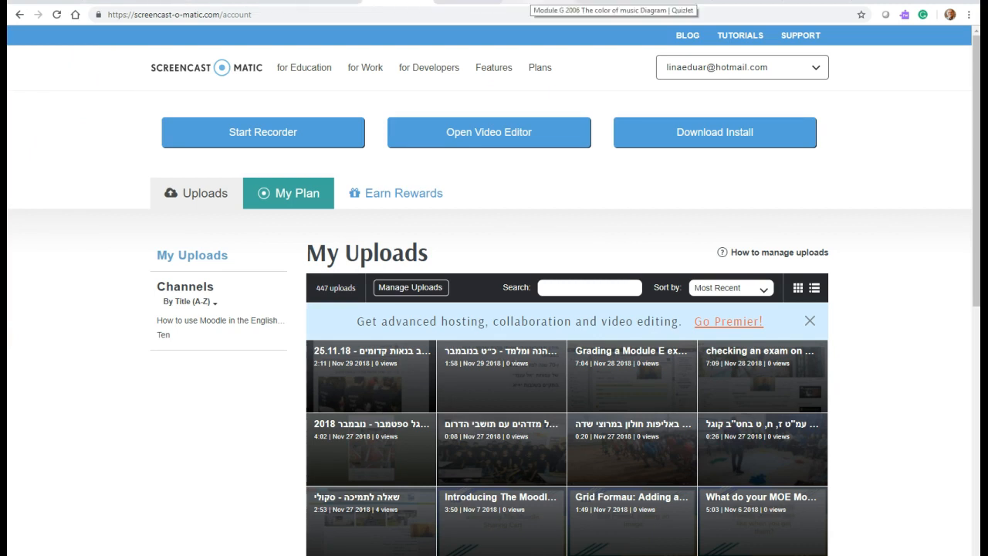
Step: Review the Quizlet diagram set, The Color of Music text in the exam PDF, the Macmillan Dictionary vocabulary entry and the Ladders website
click(541, 2)
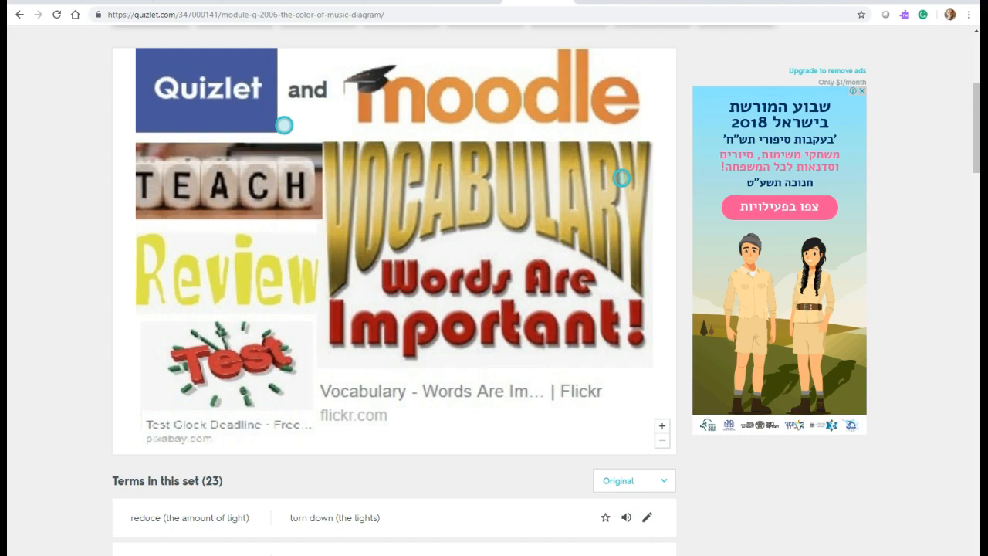
click(466, 2)
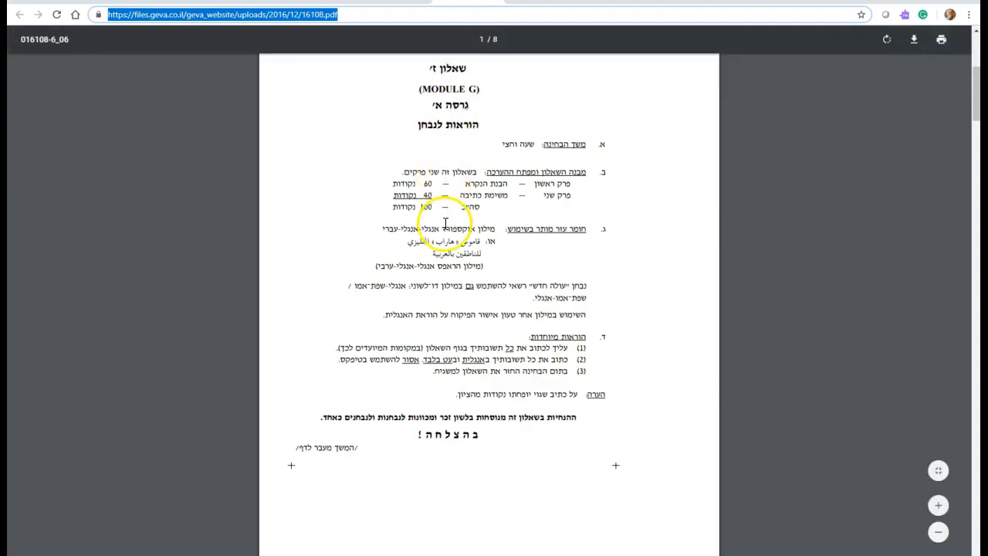
scroll(437, 262, down, 5)
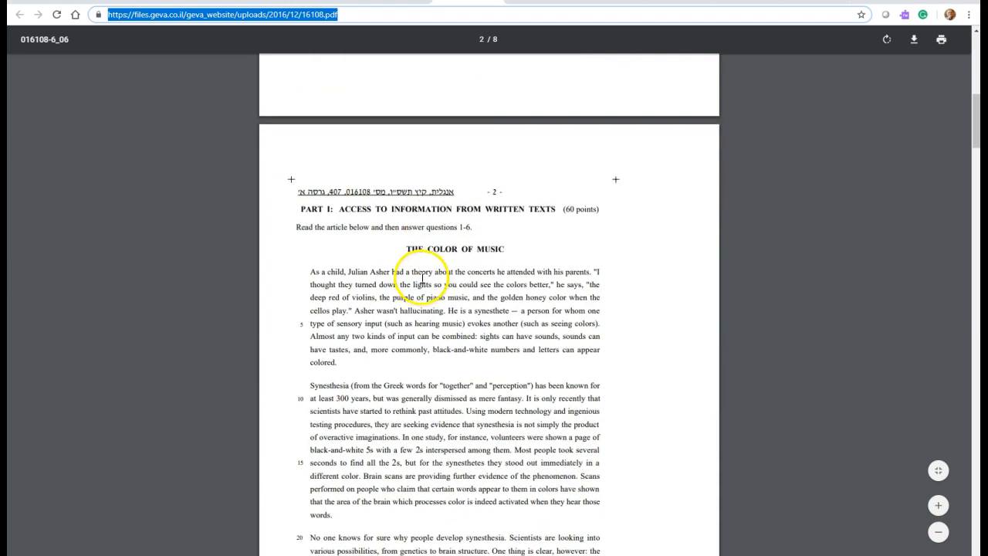
click(604, 7)
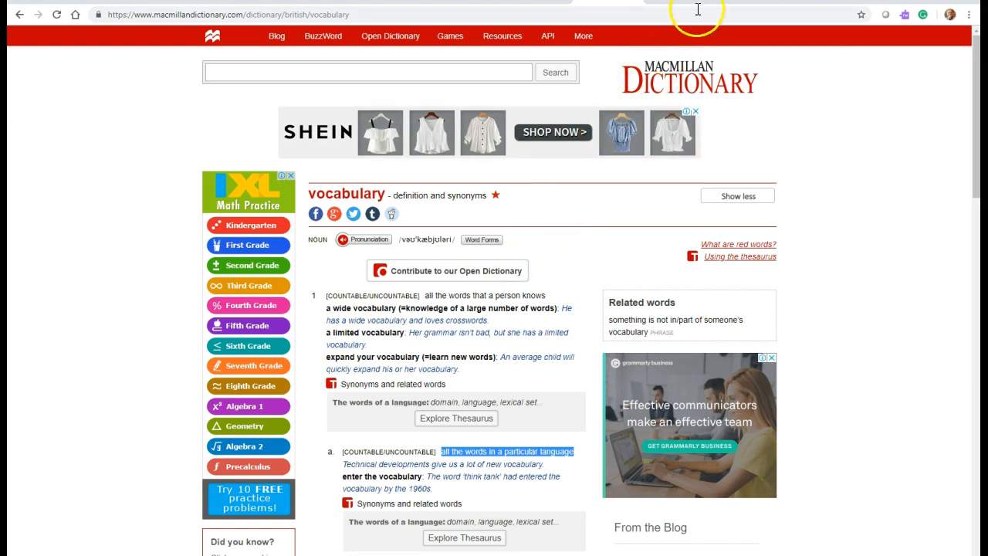
click(753, 4)
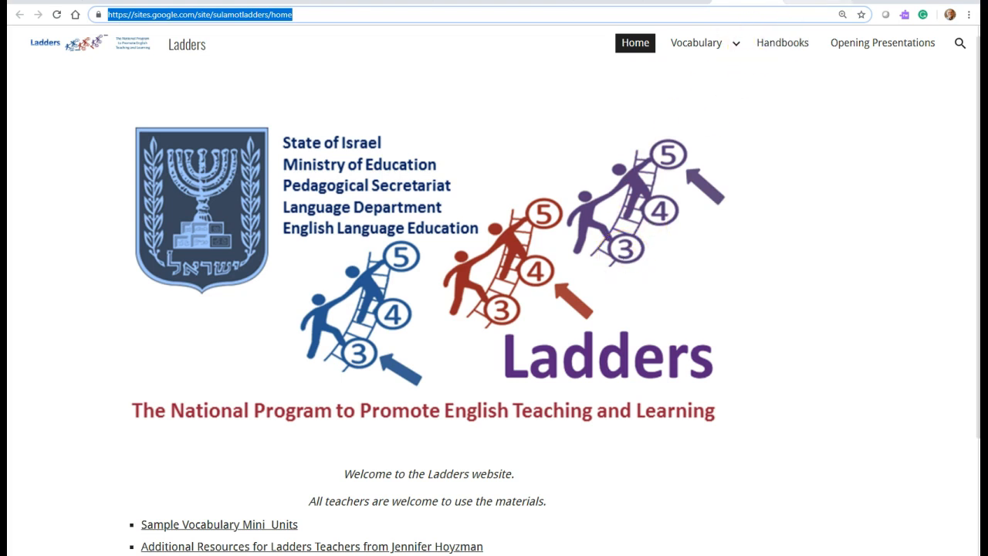
Step: Filter the Google Images results for "thanks for your time" to images labeled for noncommercial reuse
click(848, 5)
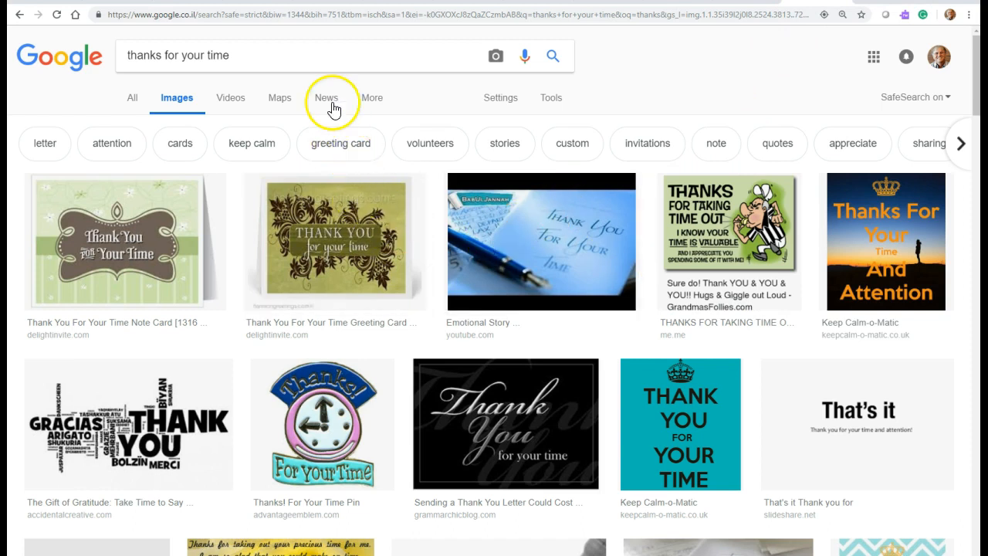
click(549, 100)
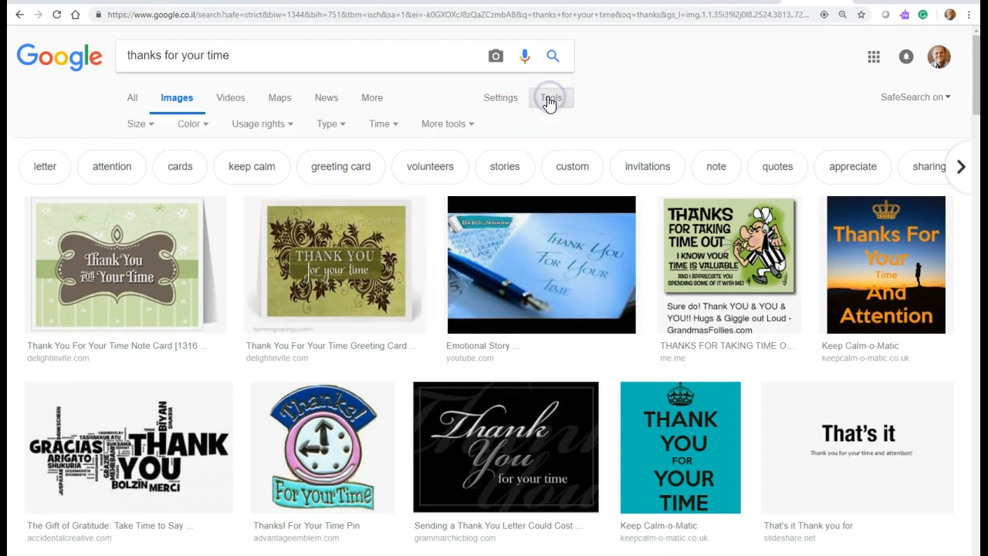
click(287, 130)
click(277, 229)
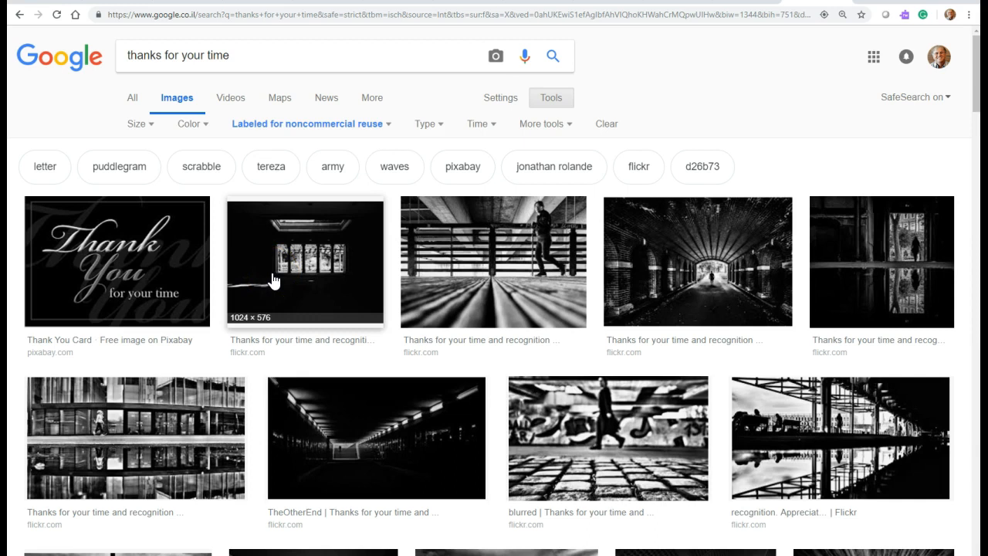
click(148, 420)
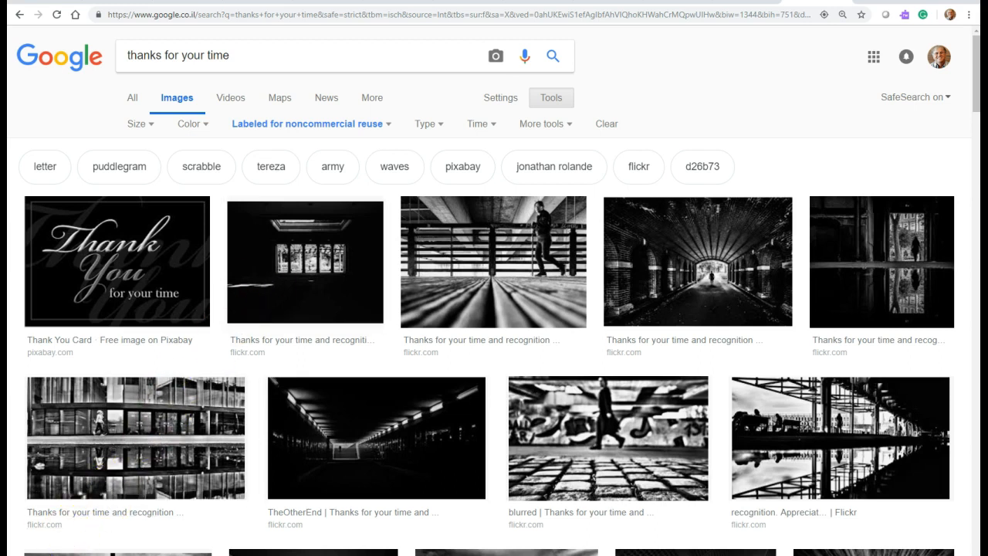